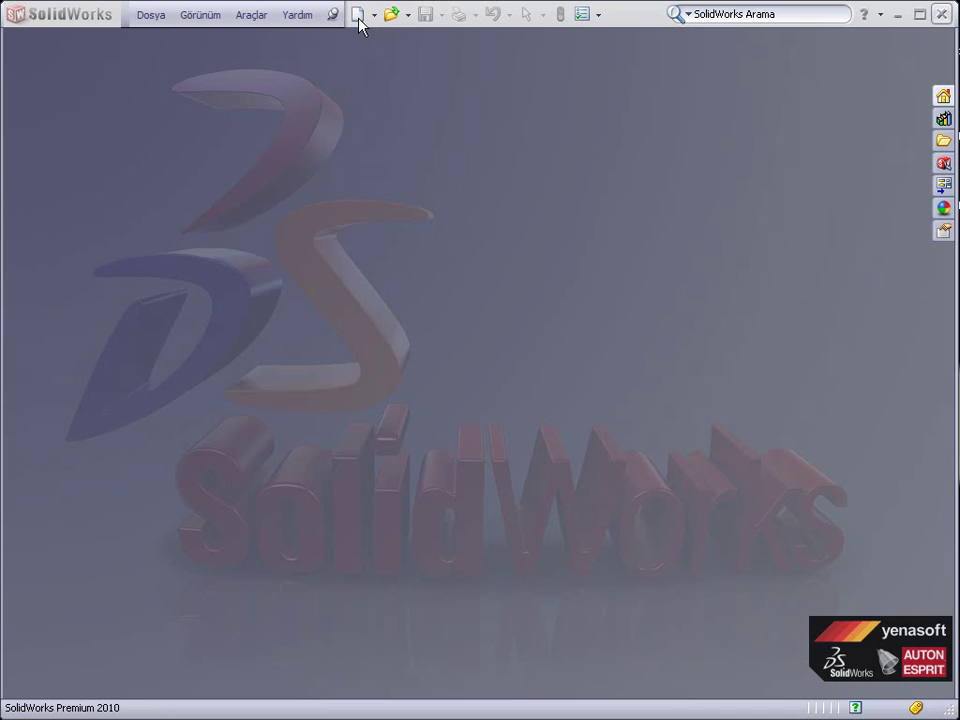
# Step: Create a new blank Part document, Parça27
pyautogui.click(357, 15)
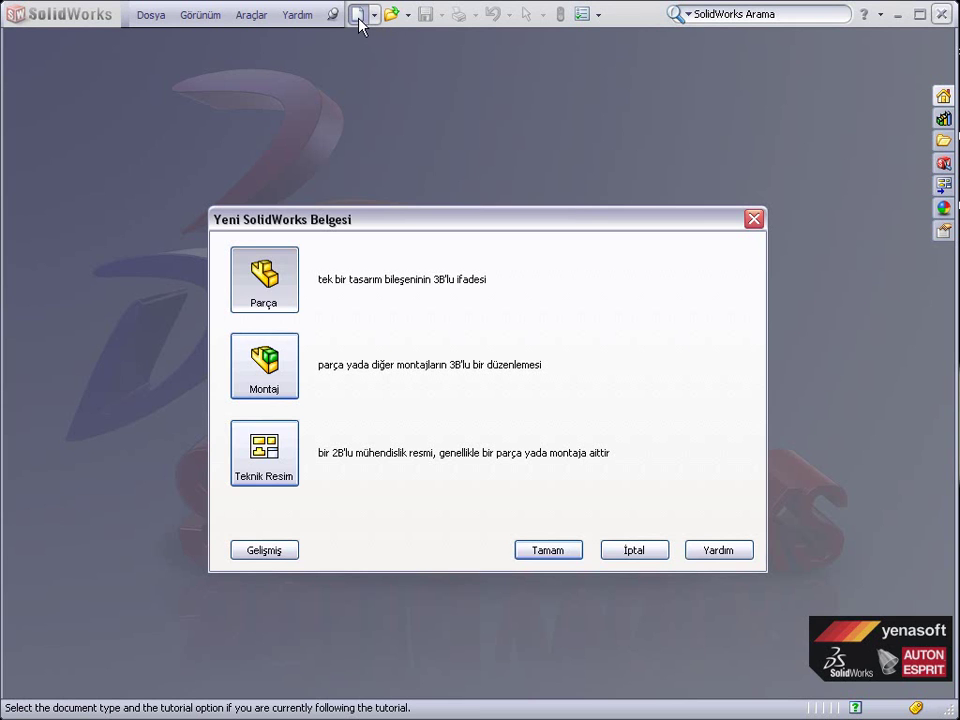
pyautogui.doubleClick(290, 287)
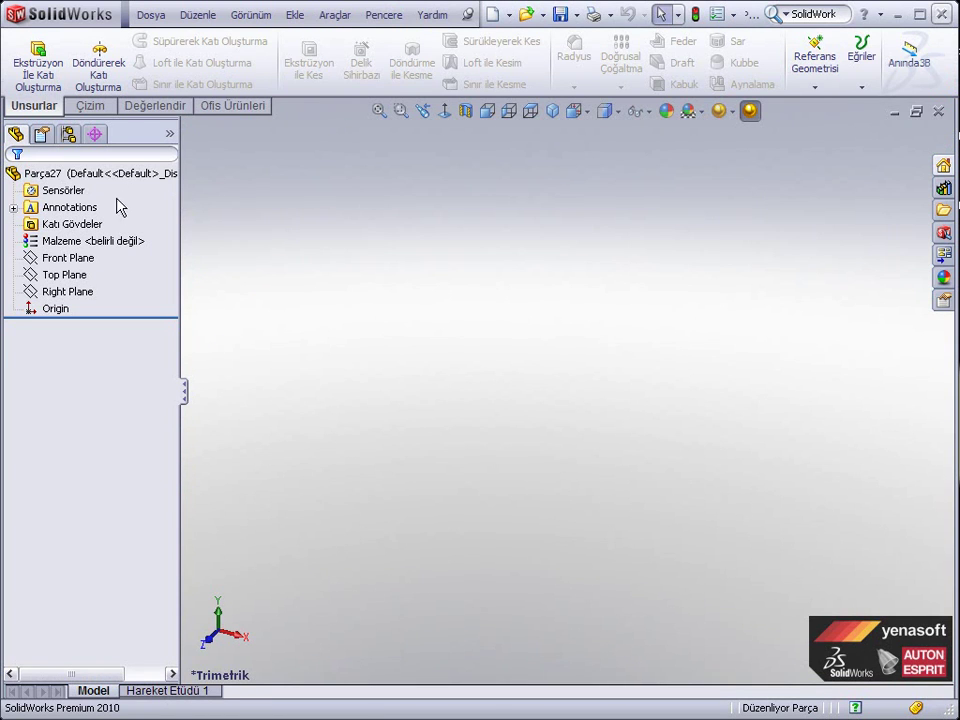
# Step: Open a new sketch, Çizim1, on the Top Plane
pyautogui.click(68, 280)
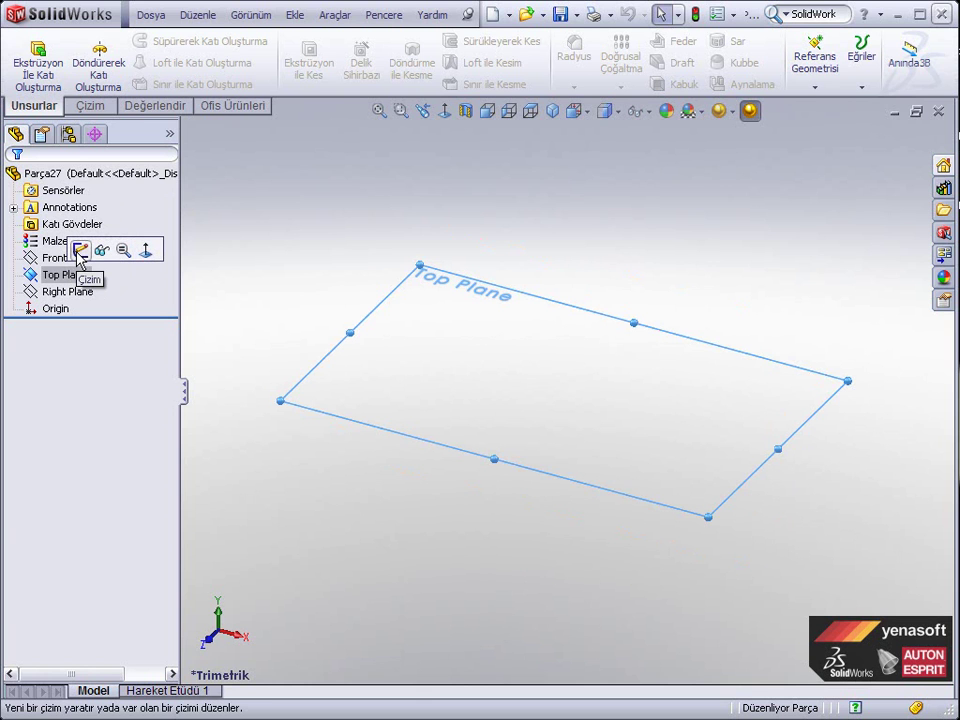
pyautogui.click(80, 253)
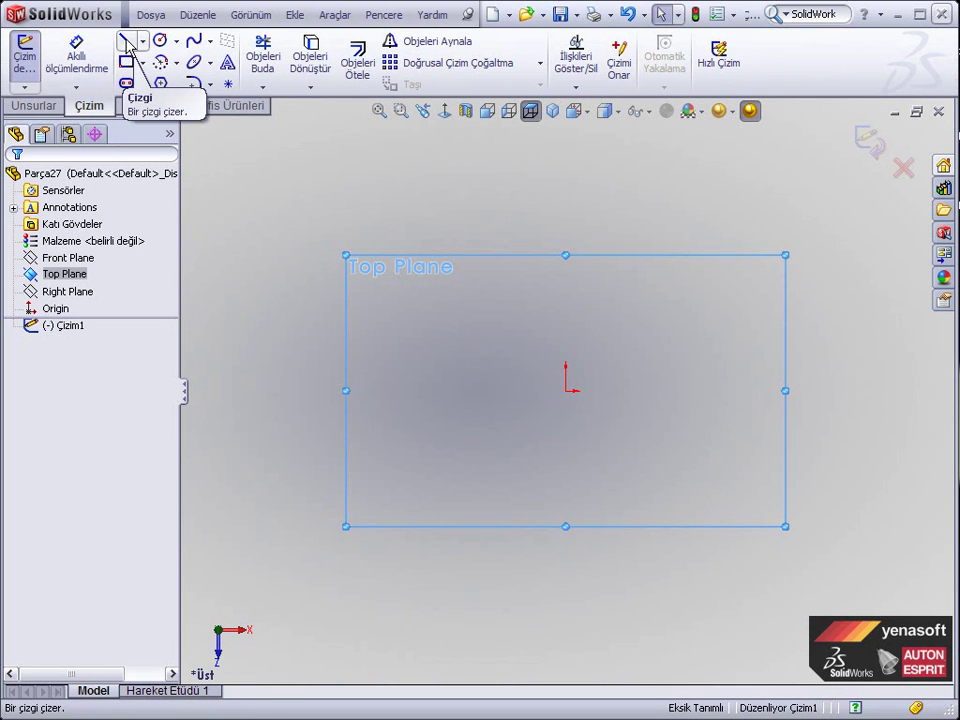
# Step: Draw a closed six-line outline from the origin: up, right, angled, two perpendicular segments, back
pyautogui.click(128, 45)
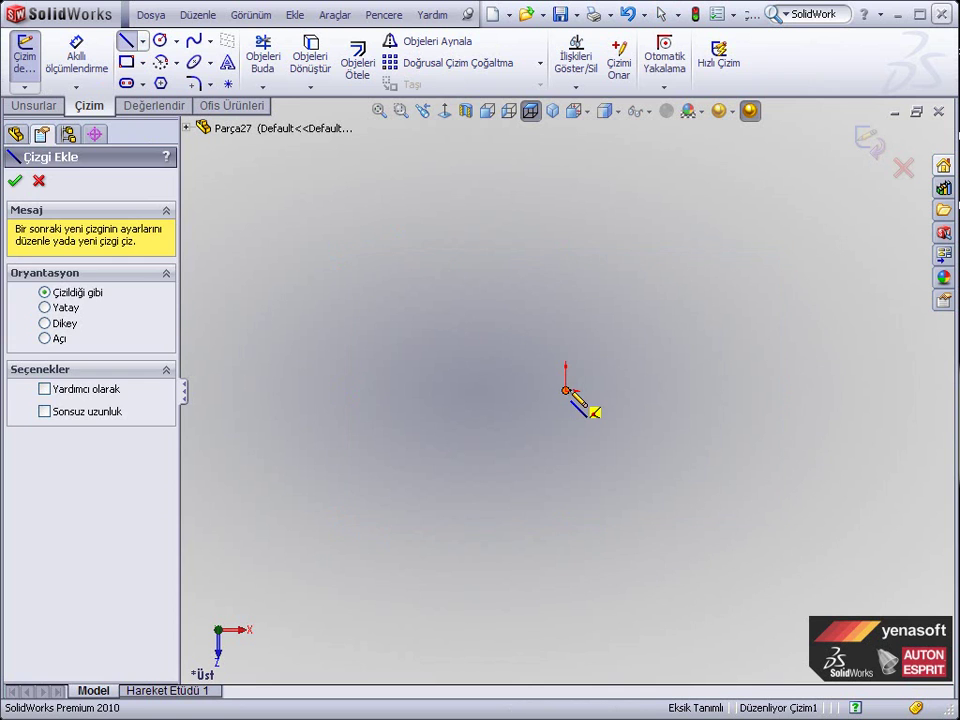
pyautogui.click(566, 391)
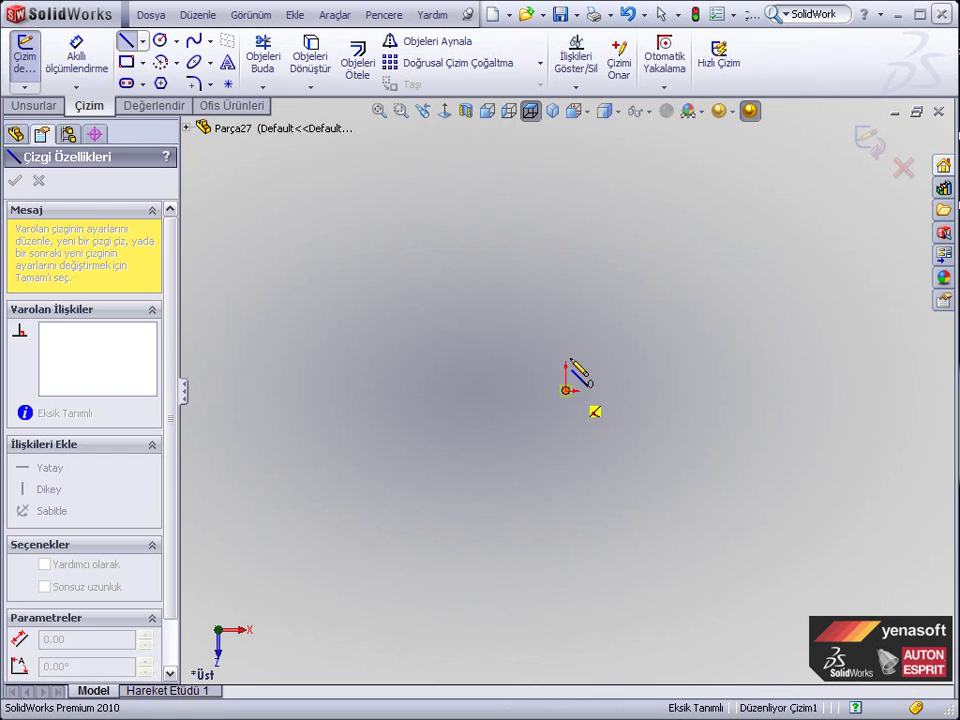
pyautogui.click(565, 257)
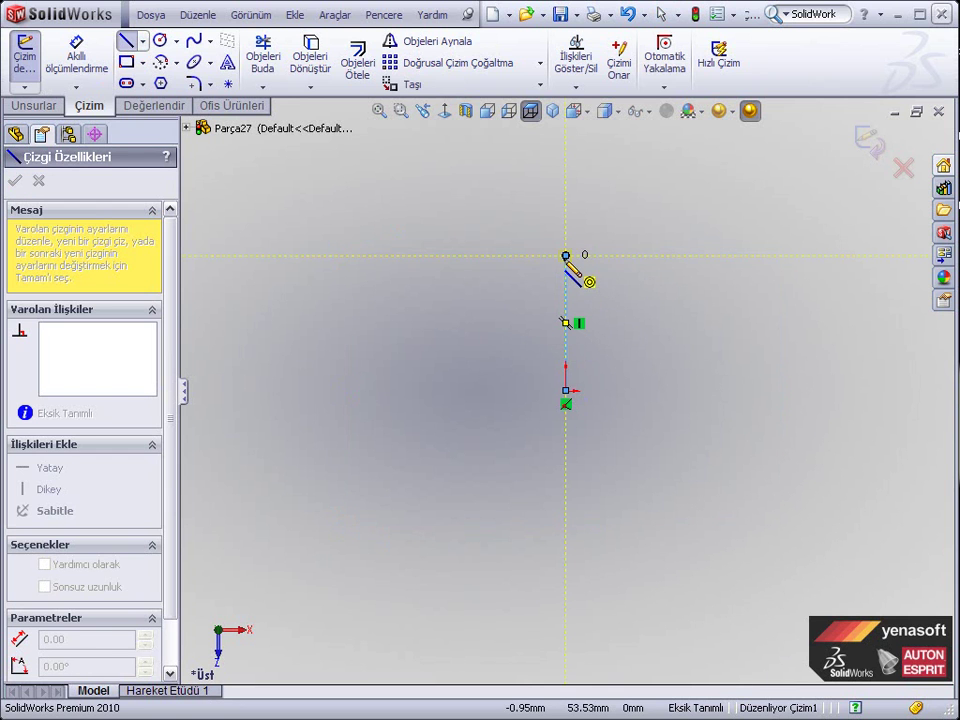
pyautogui.click(711, 256)
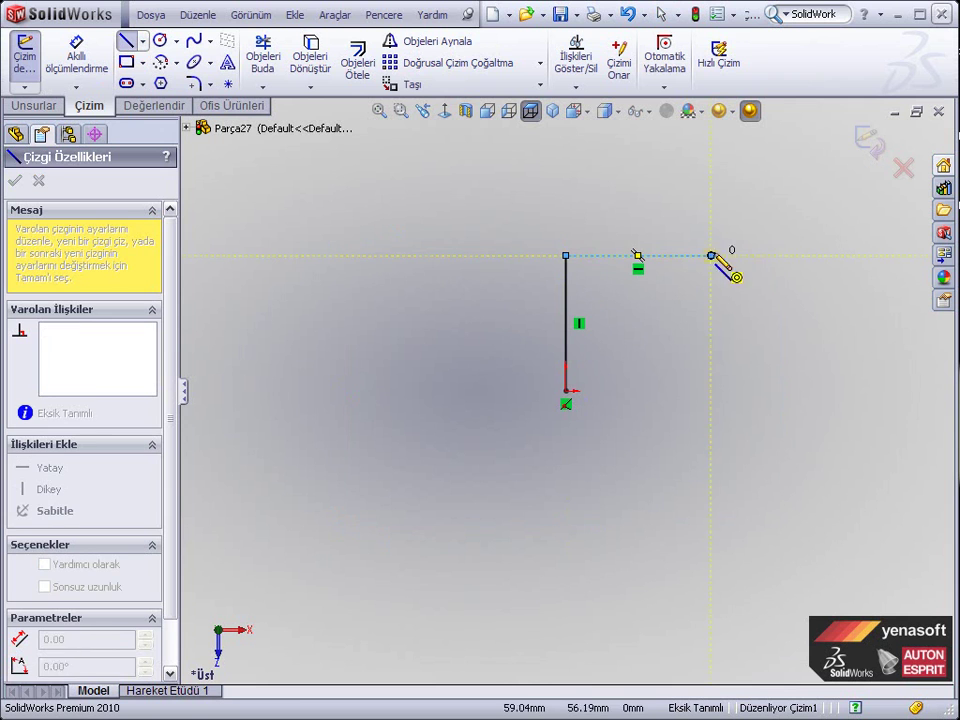
pyautogui.doubleClick(795, 188)
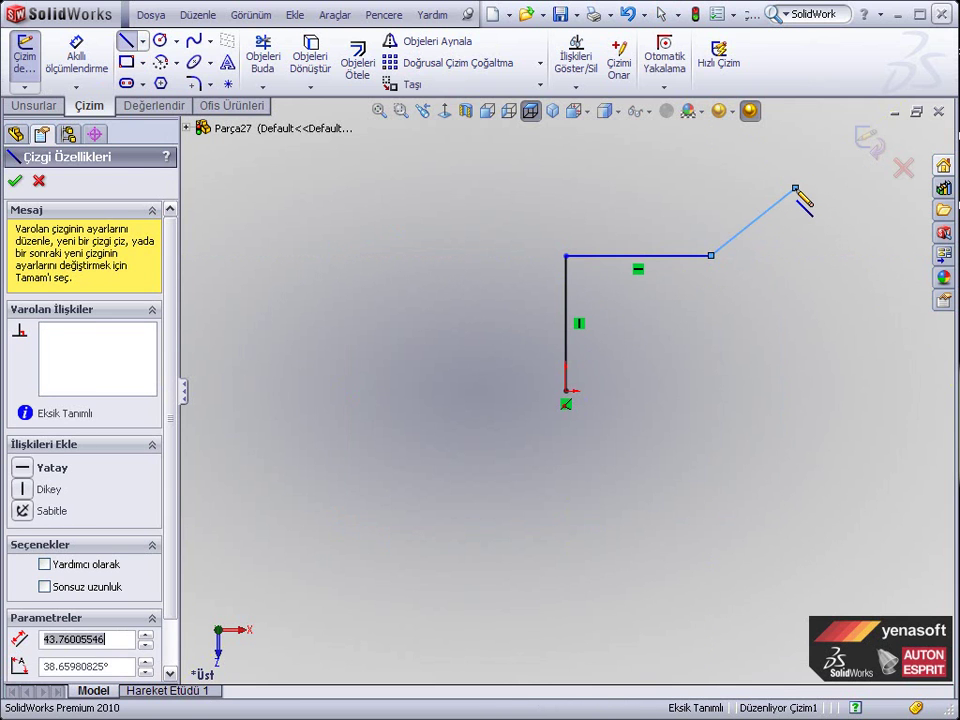
pyautogui.click(796, 190)
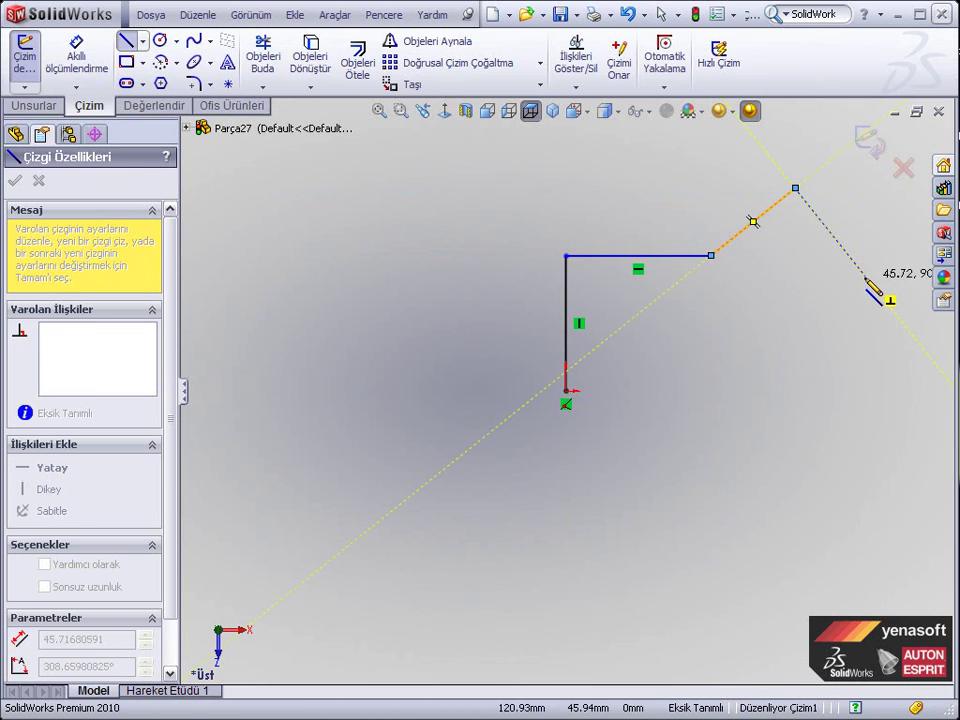
pyautogui.doubleClick(866, 278)
pyautogui.click(867, 280)
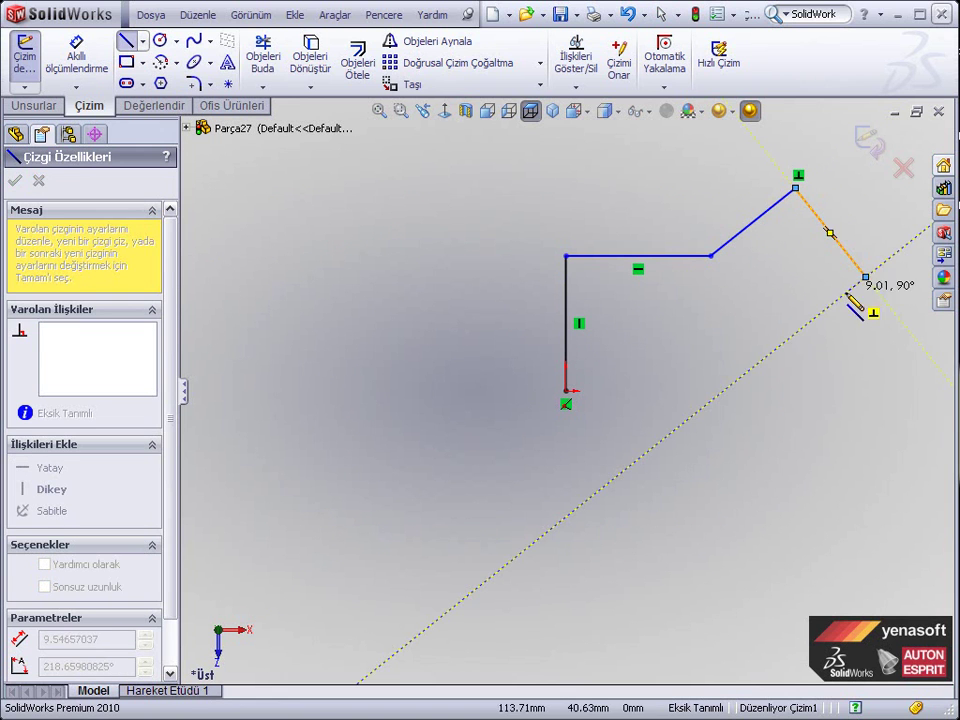
pyautogui.doubleClick(737, 382)
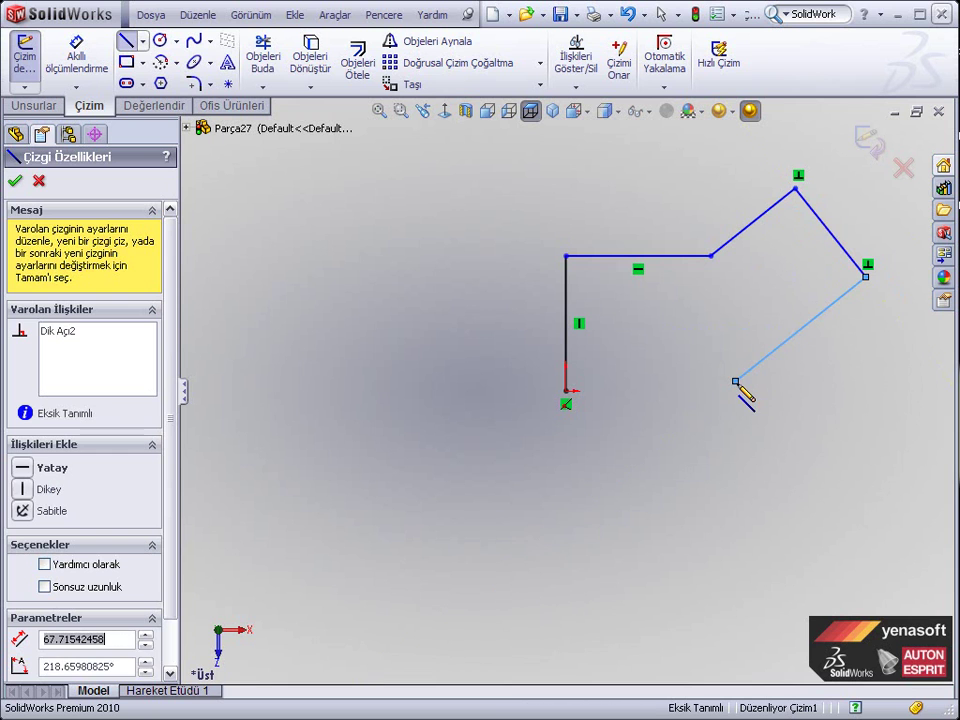
pyautogui.click(736, 382)
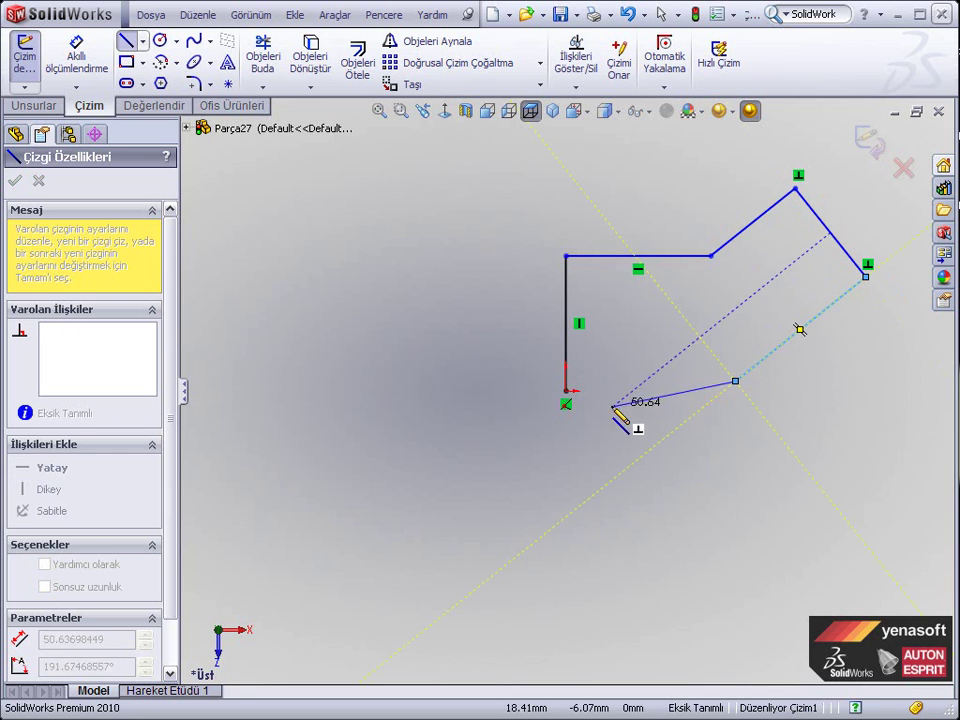
pyautogui.click(566, 391)
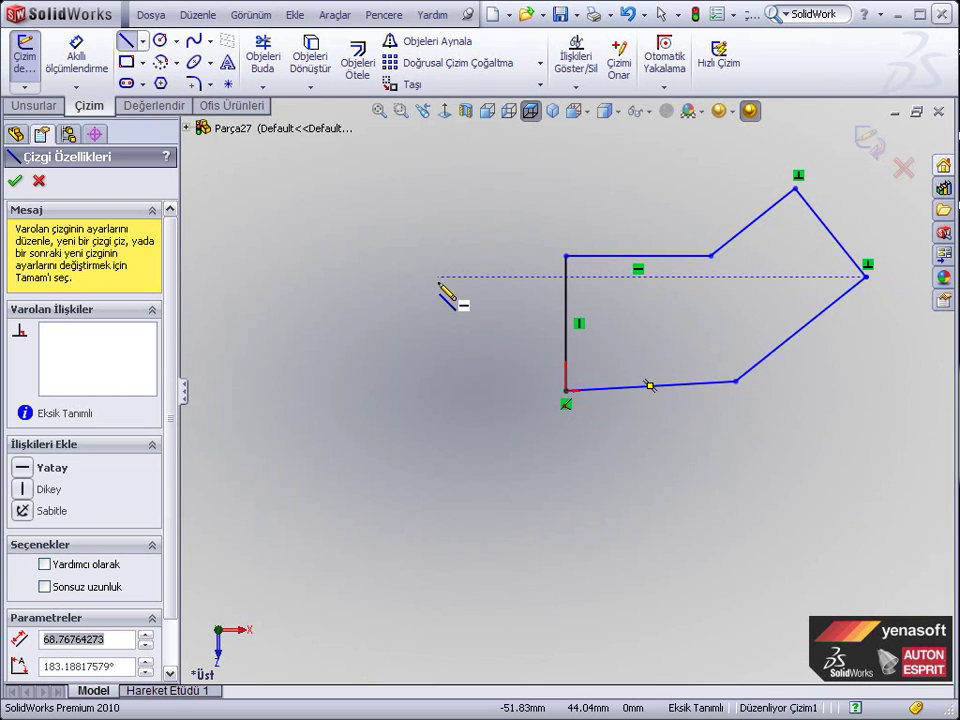
pyautogui.rightClick(438, 294)
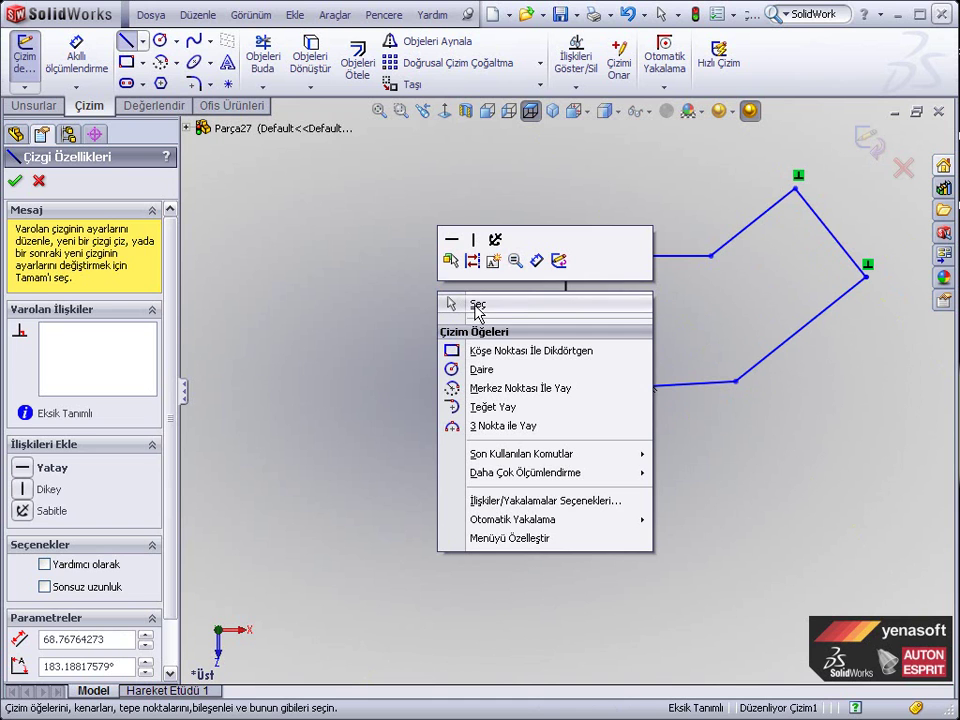
# Step: Exit the Line tool using Seç (Select) from the right-click menu
pyautogui.click(476, 305)
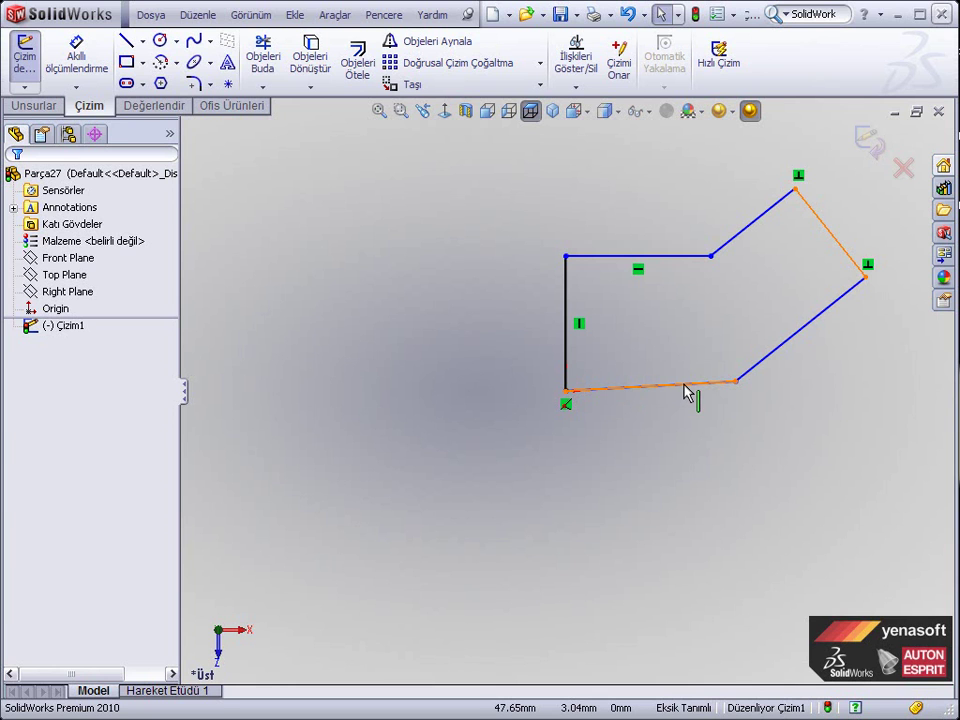
# Step: Add a horizontal relation to the bottom line of the outline
pyautogui.click(684, 384)
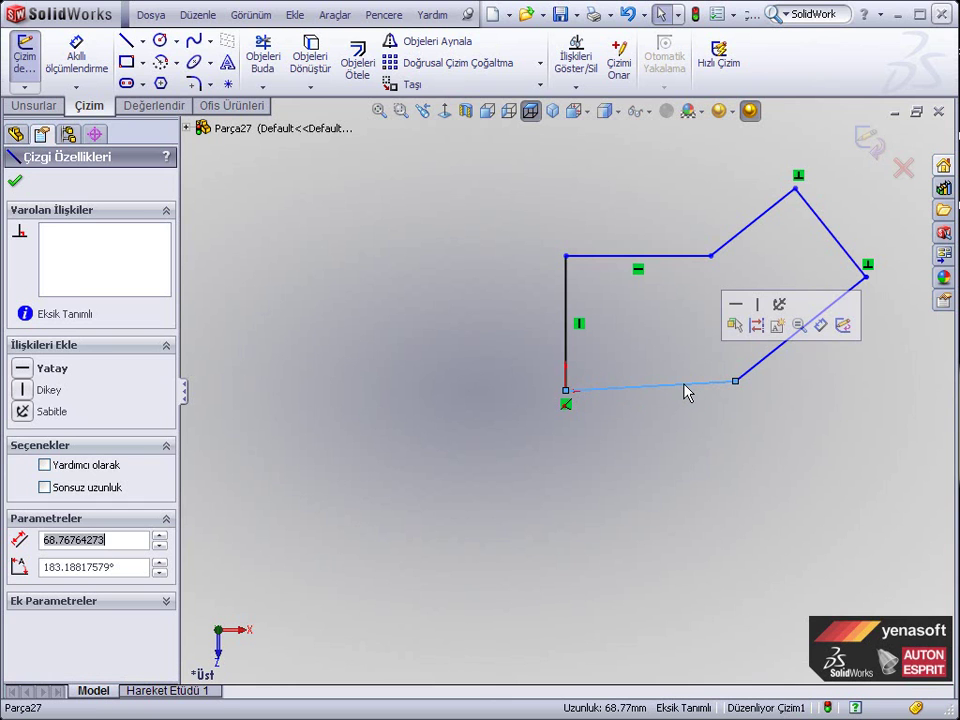
pyautogui.click(735, 310)
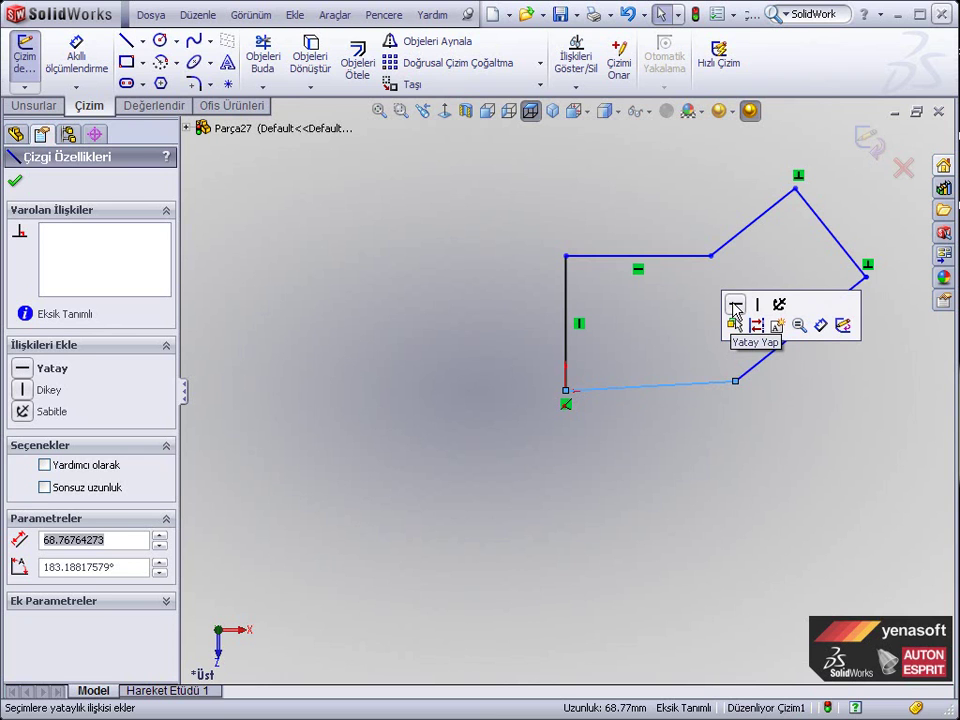
pyautogui.click(735, 308)
pyautogui.press('Escape')
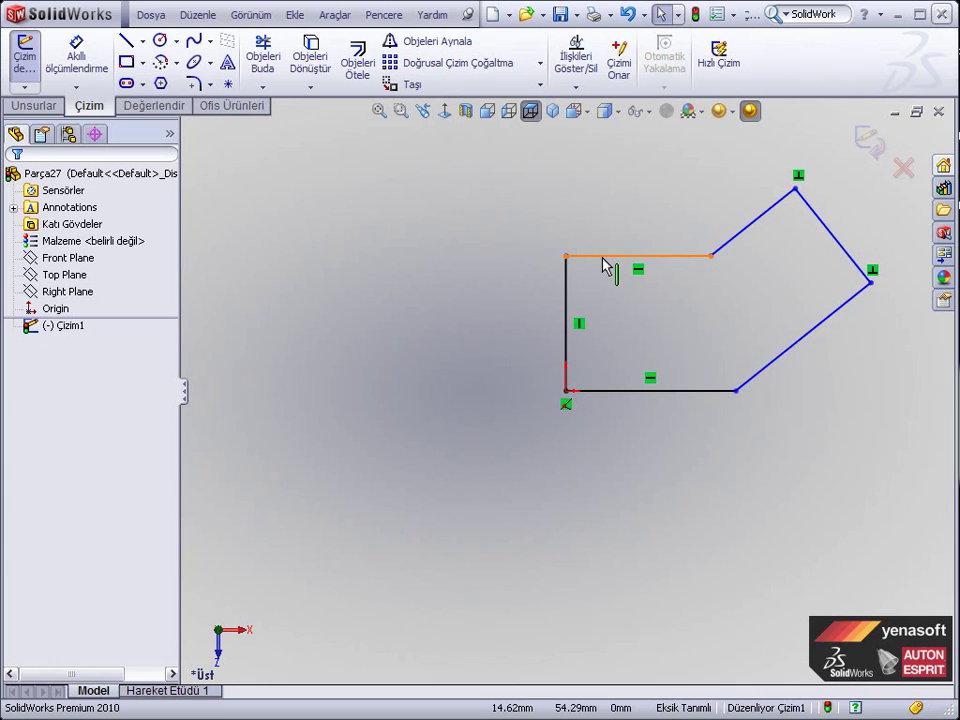
# Step: Drag the top line to test constraints and check the left vertical line's properties
pyautogui.moveTo(603, 265); pyautogui.dragTo(614, 222)
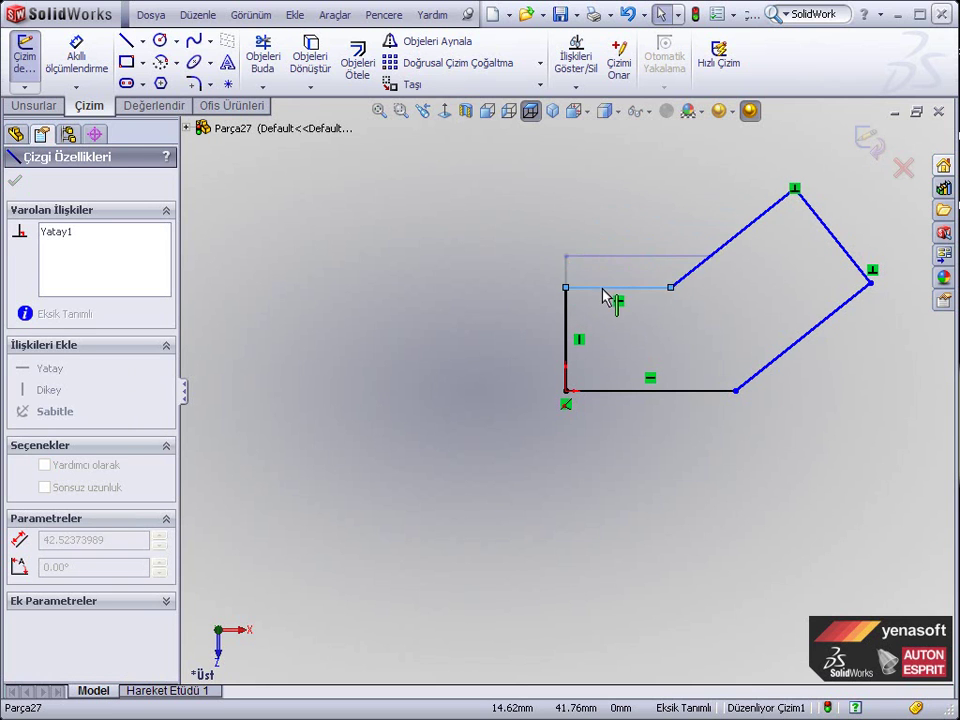
pyautogui.moveTo(614, 222); pyautogui.dragTo(612, 275)
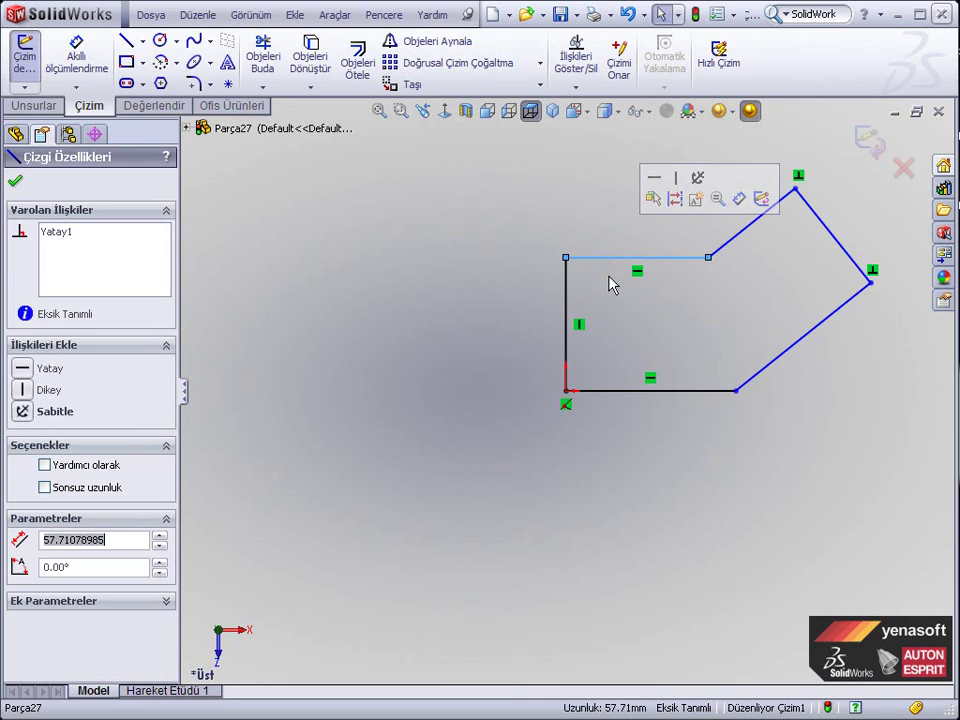
pyautogui.click(566, 300)
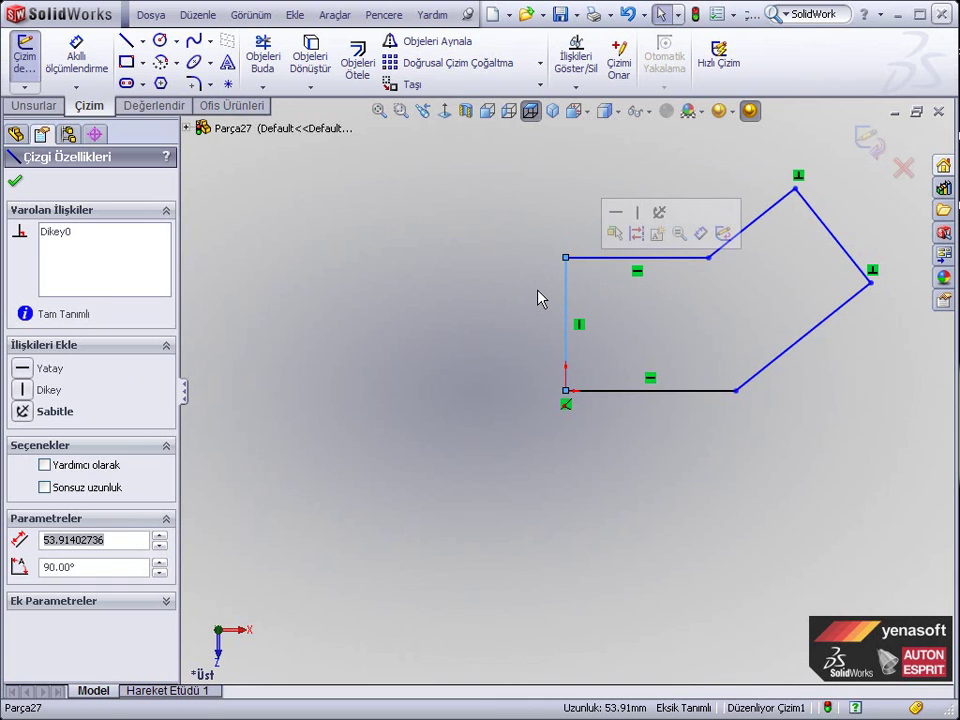
pyautogui.click(538, 299)
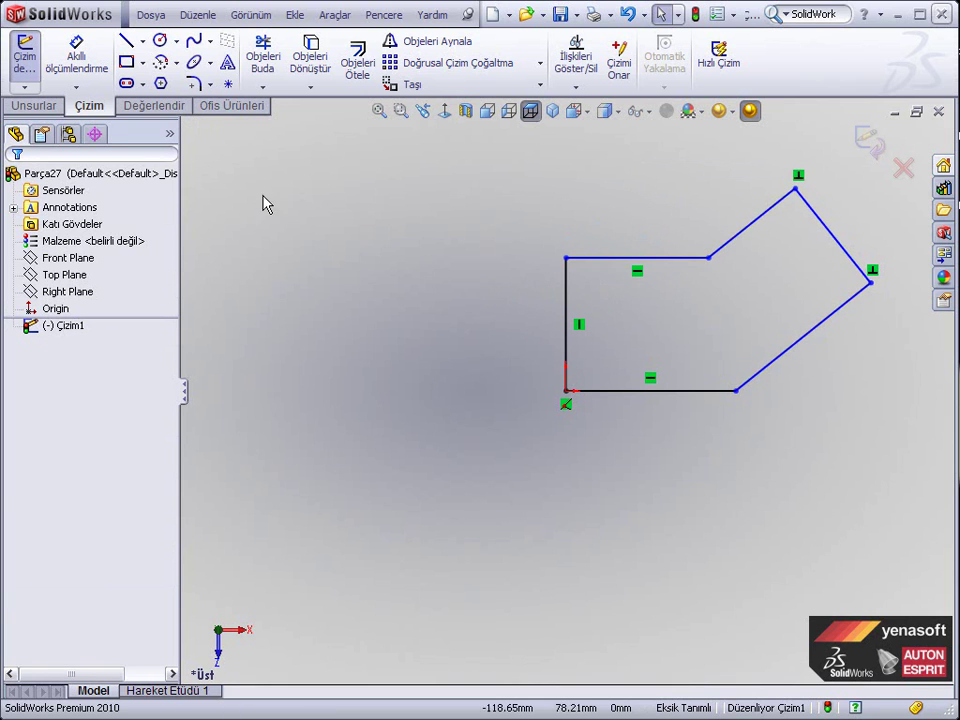
# Step: Dimension the left vertical line to 25 mm
pyautogui.click(97, 68)
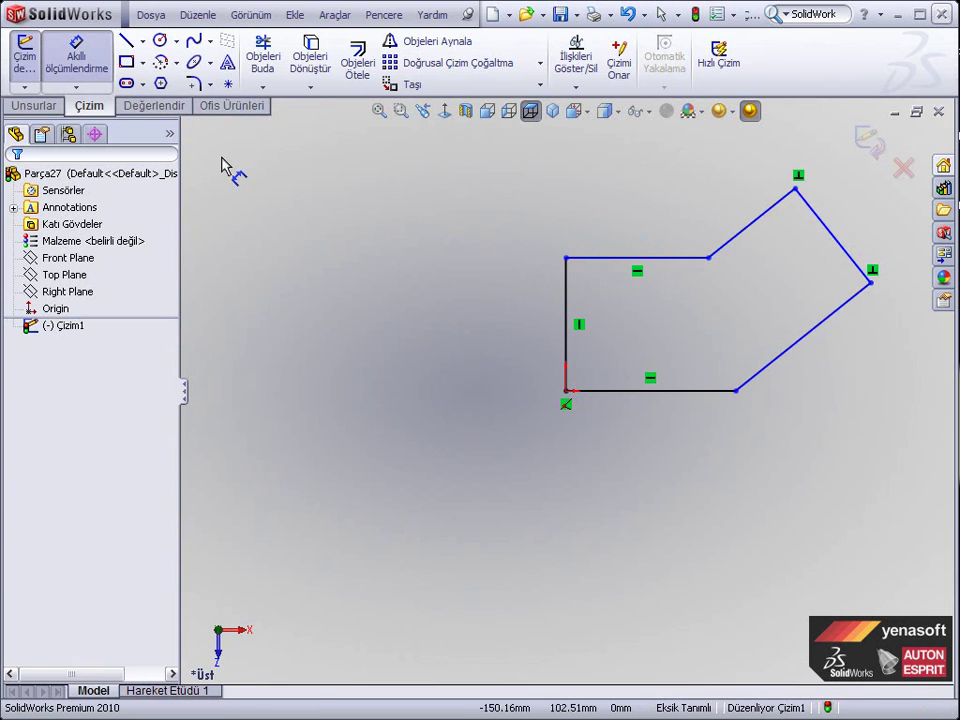
pyautogui.click(568, 289)
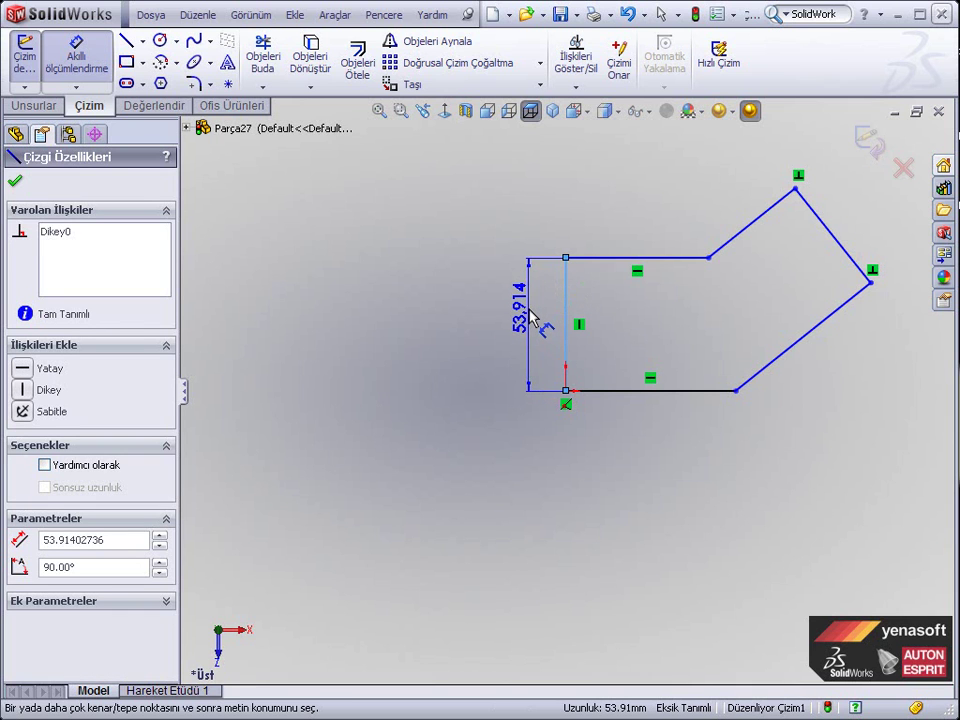
pyautogui.click(533, 318)
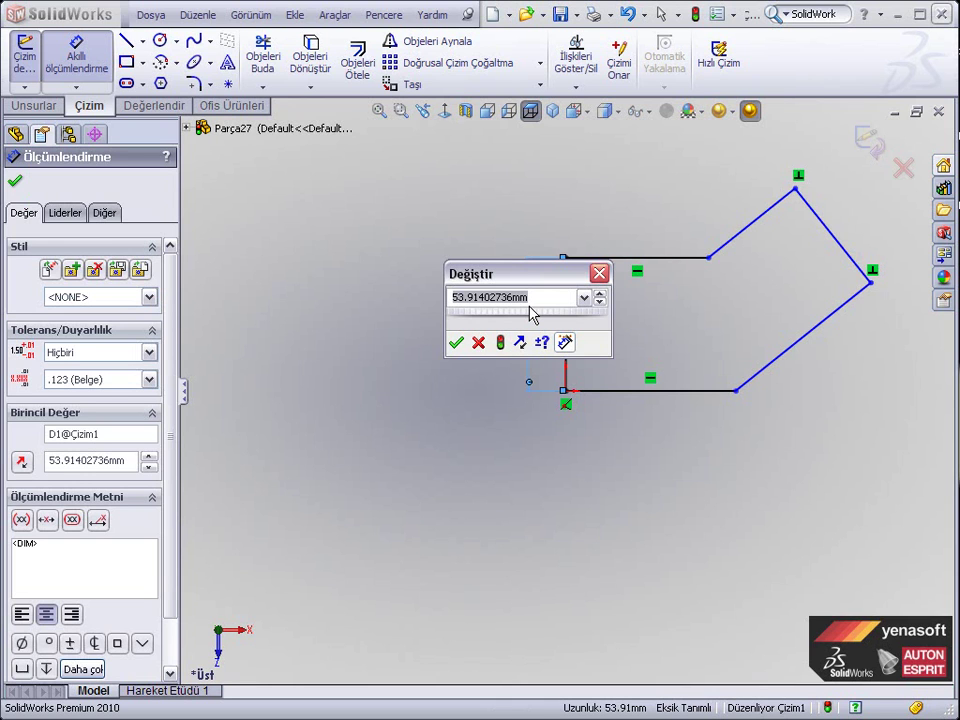
pyautogui.click(530, 304)
pyautogui.write('25')
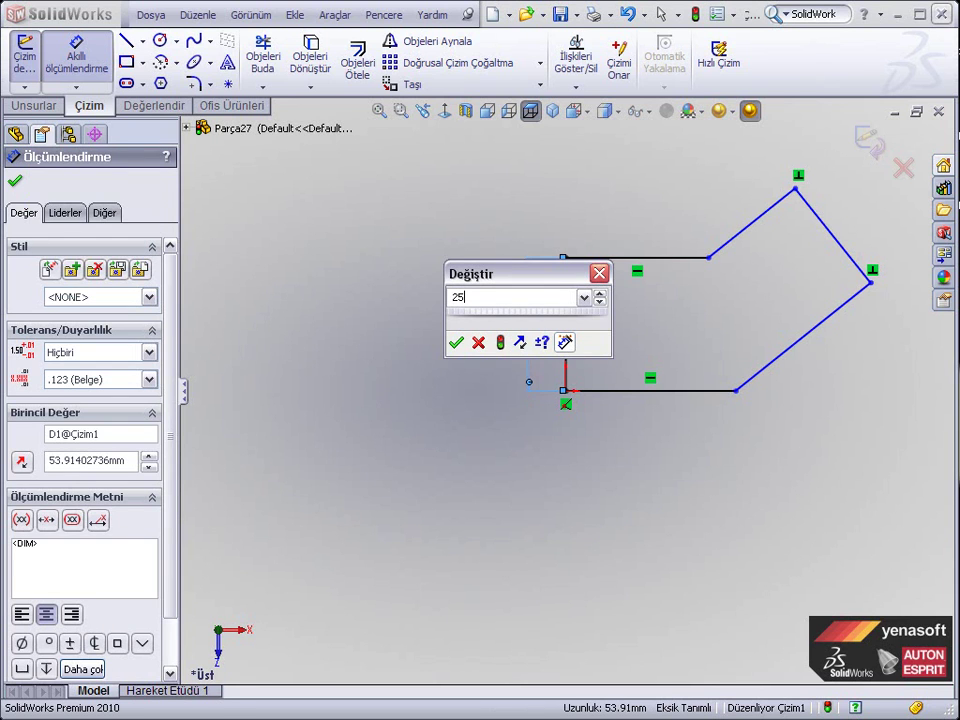
pyautogui.press('Return')
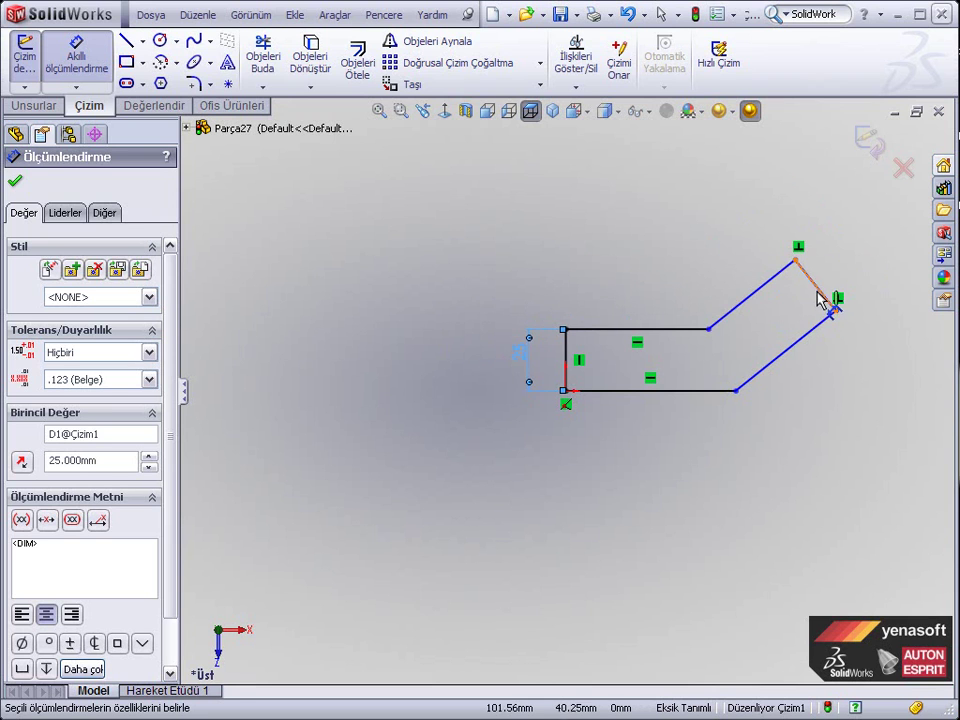
# Step: Dimension the slanted end line to 20 mm and the bottom line to 32 mm
pyautogui.click(818, 292)
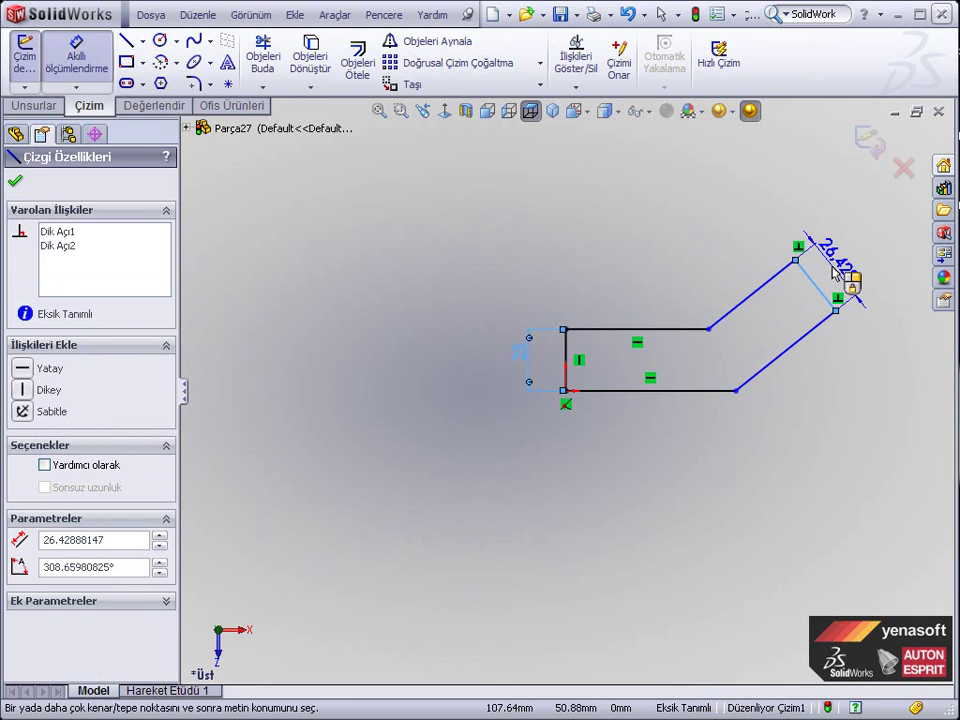
pyautogui.click(835, 272)
pyautogui.write('20')
pyautogui.press('Return')
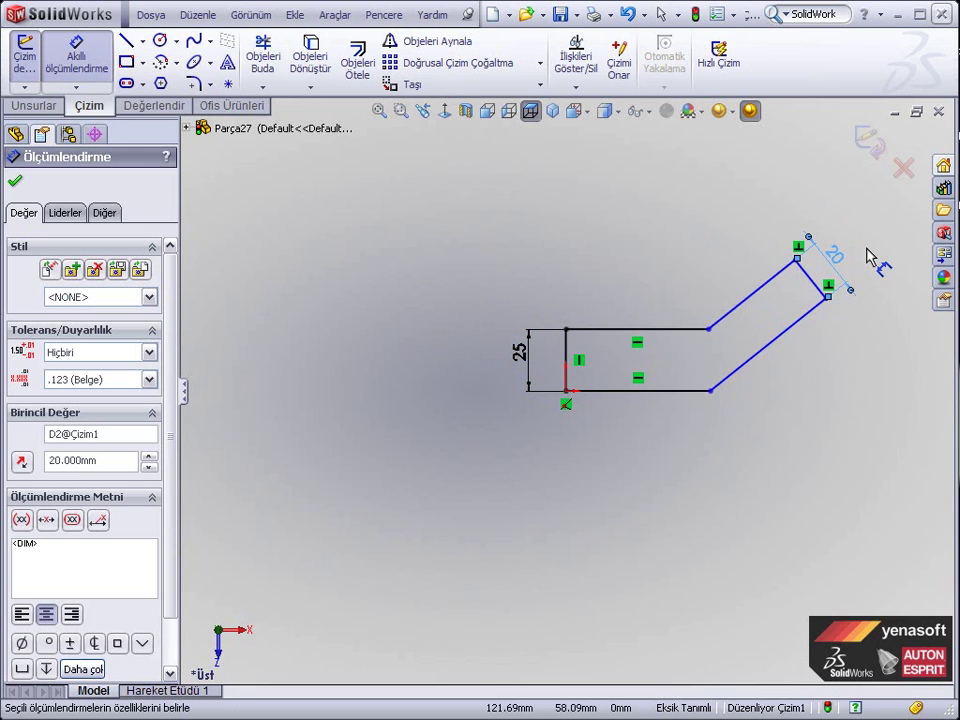
pyautogui.click(668, 392)
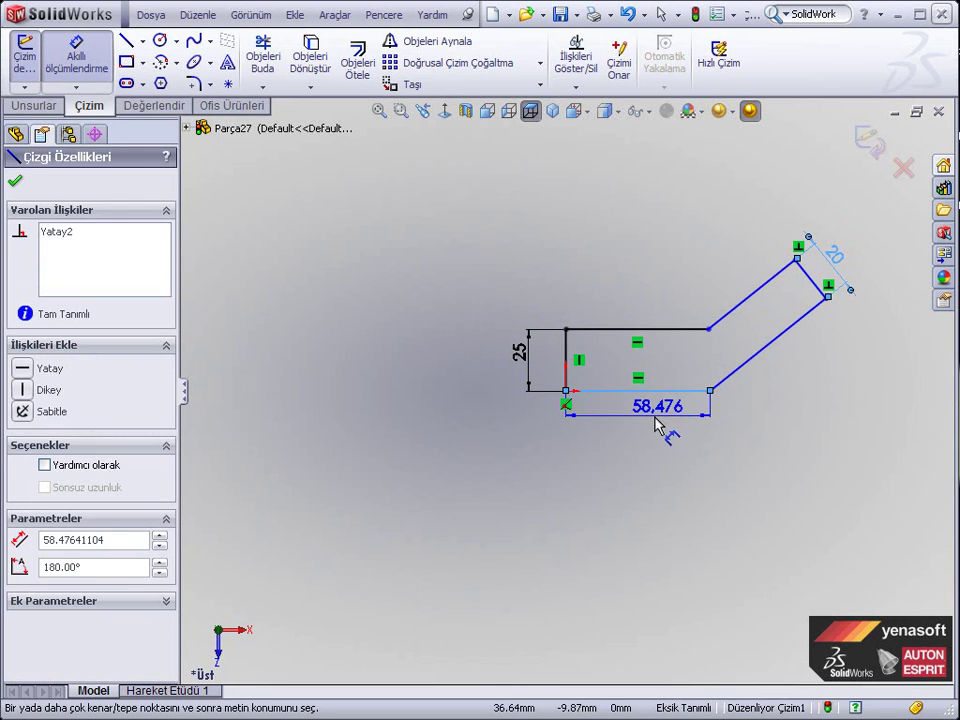
pyautogui.click(640, 445)
pyautogui.write('32')
pyautogui.press('Return')
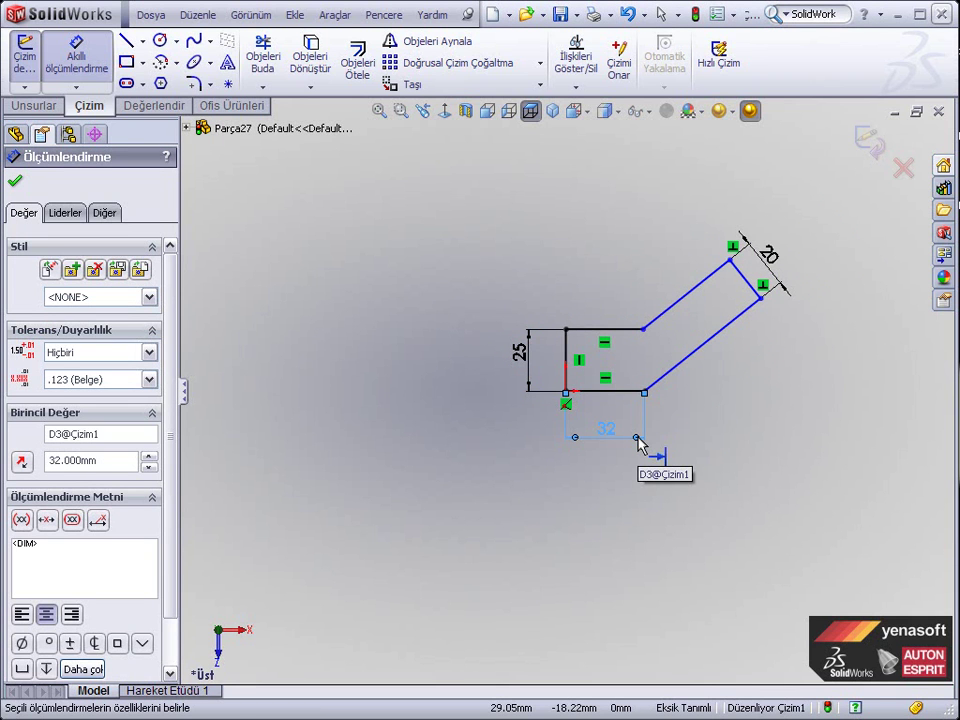
pyautogui.click(637, 438)
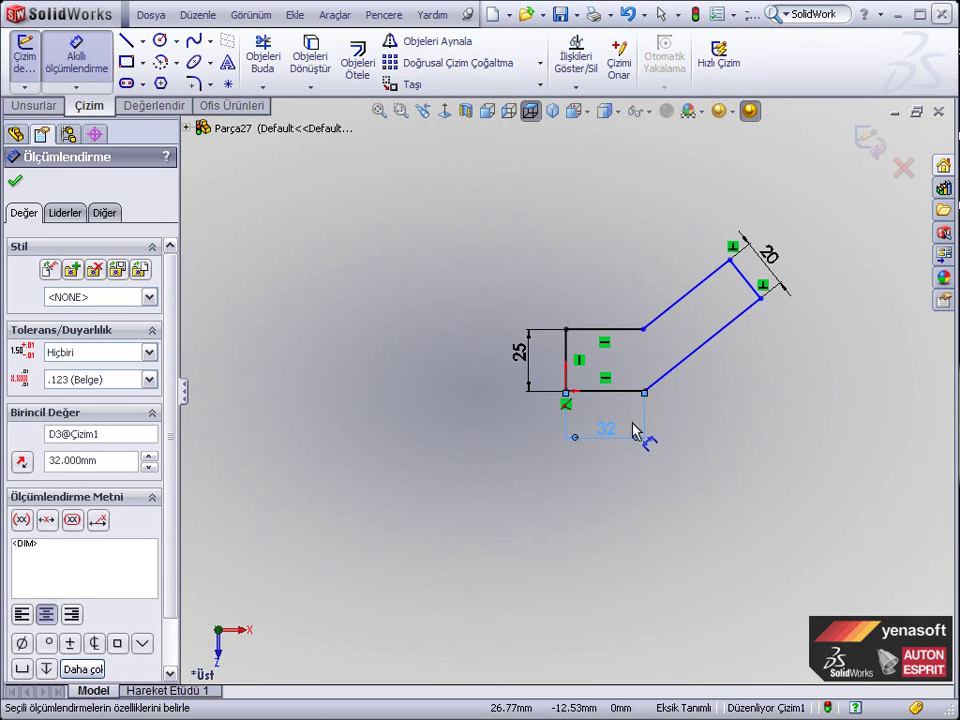
# Step: Add a 125° angle between the upper diagonal line and the top horizontal line
pyautogui.click(661, 320)
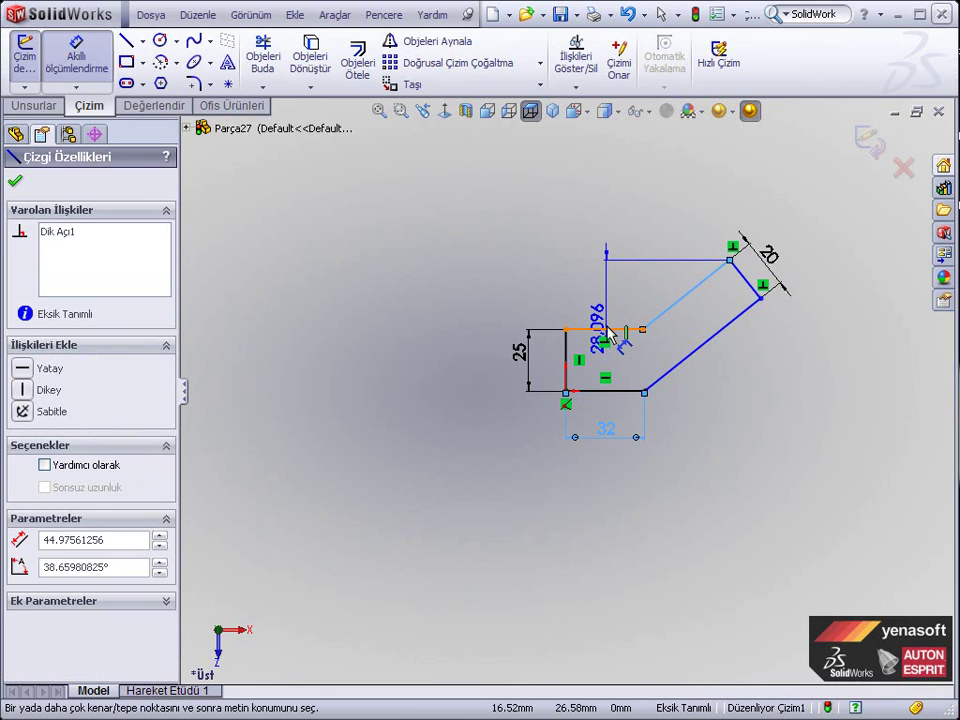
pyautogui.click(609, 331)
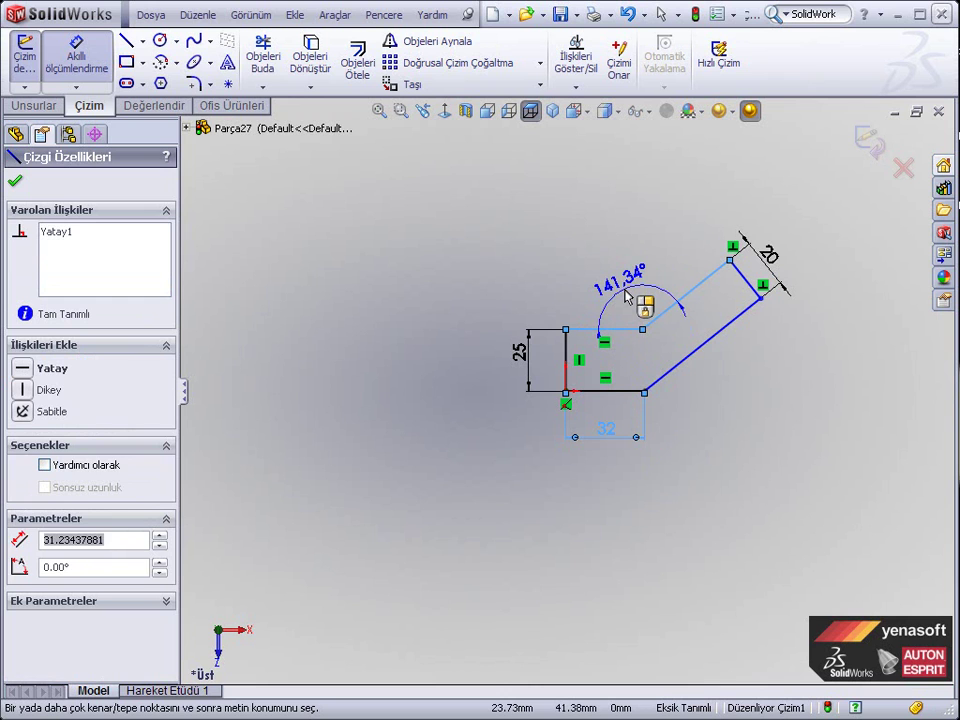
pyautogui.click(626, 296)
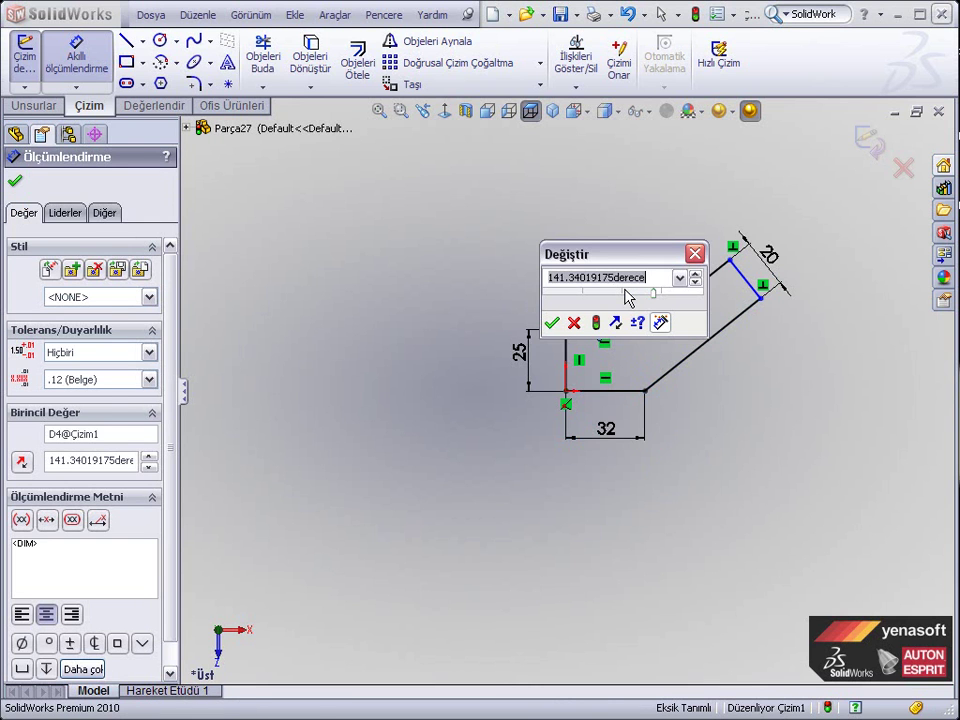
pyautogui.write('125')
pyautogui.press('Return')
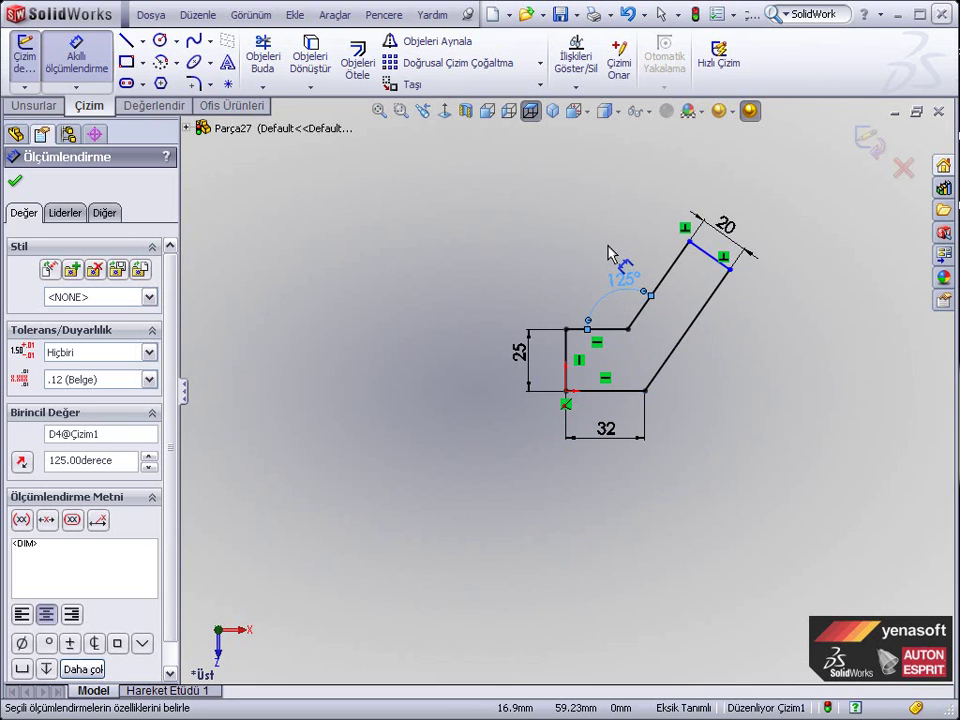
pyautogui.press('Escape')
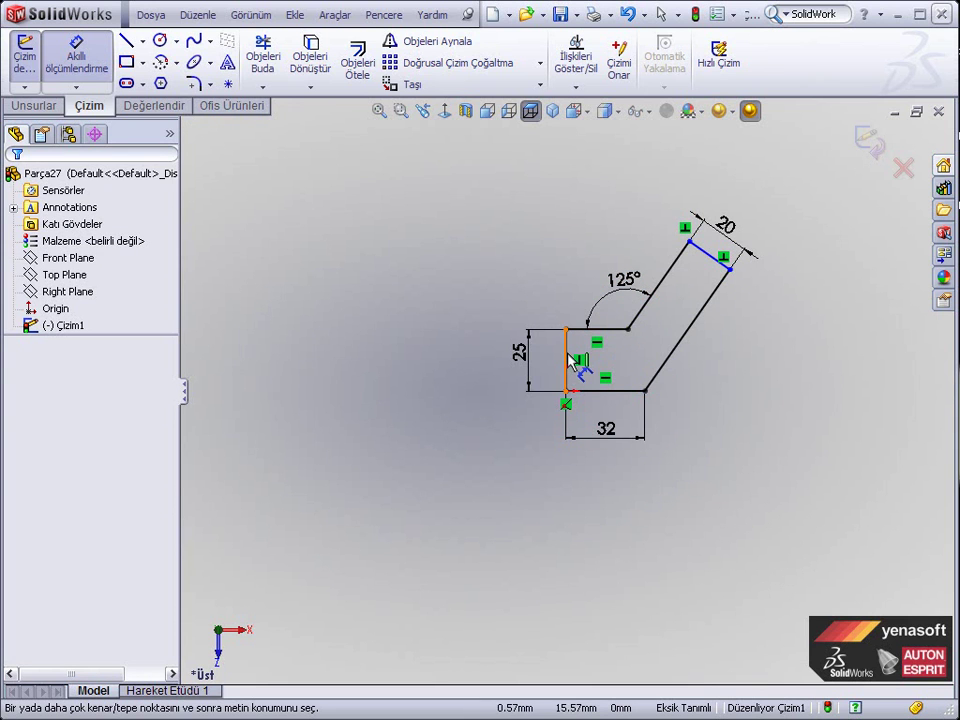
# Step: Add a 50 mm overall width dimension and fit the sketch in view
pyautogui.click(568, 356)
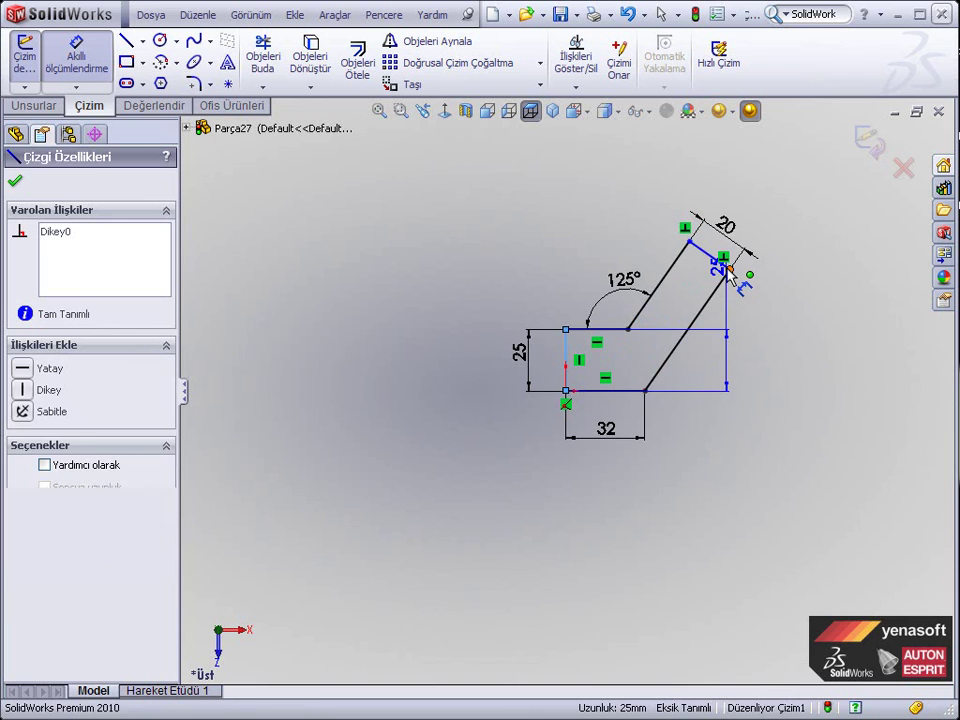
pyautogui.click(729, 270)
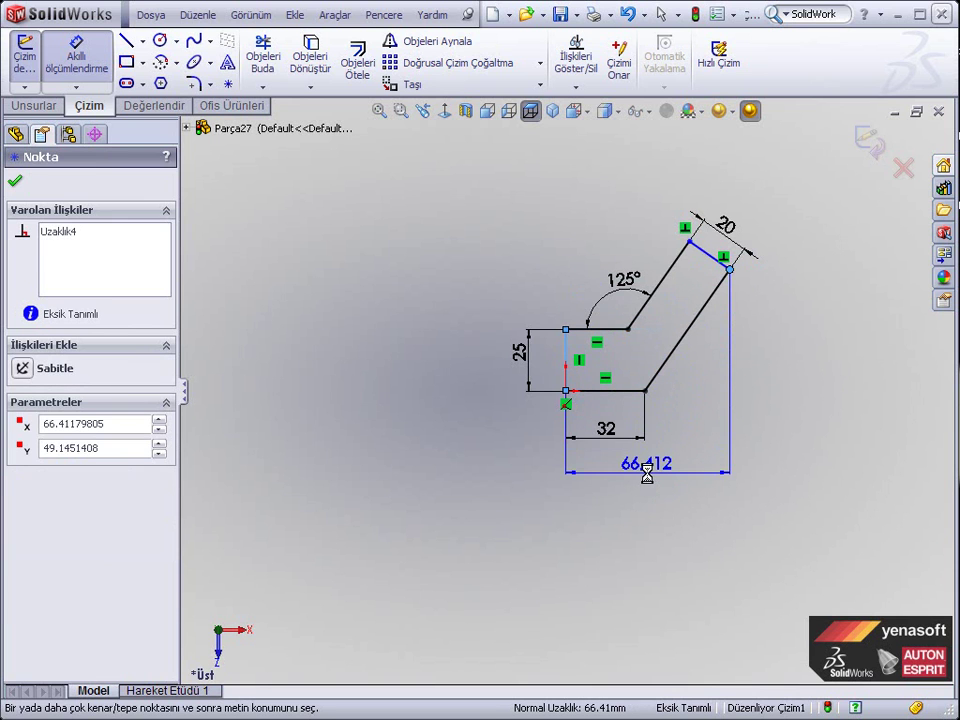
pyautogui.click(650, 480)
pyautogui.write('50')
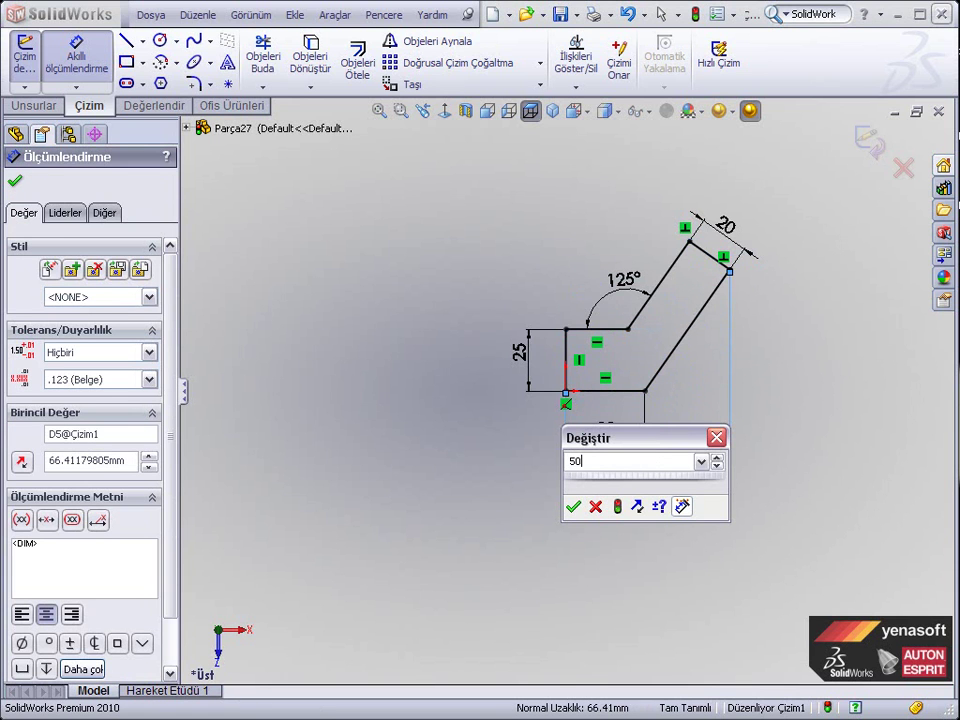
pyautogui.press('Return')
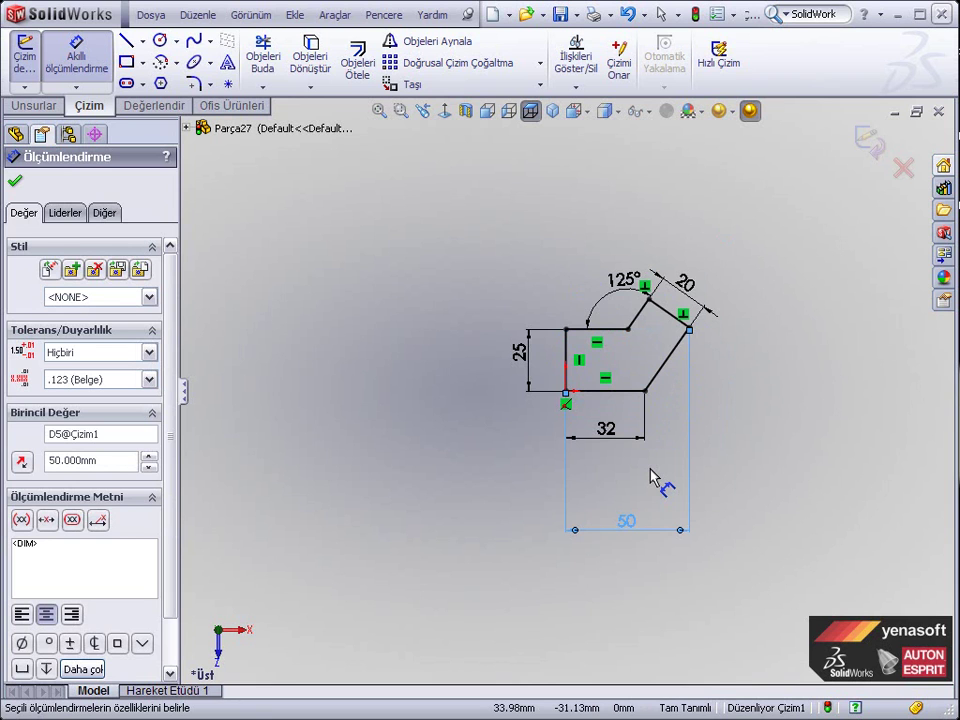
pyautogui.moveTo(628, 529); pyautogui.dragTo(628, 473)
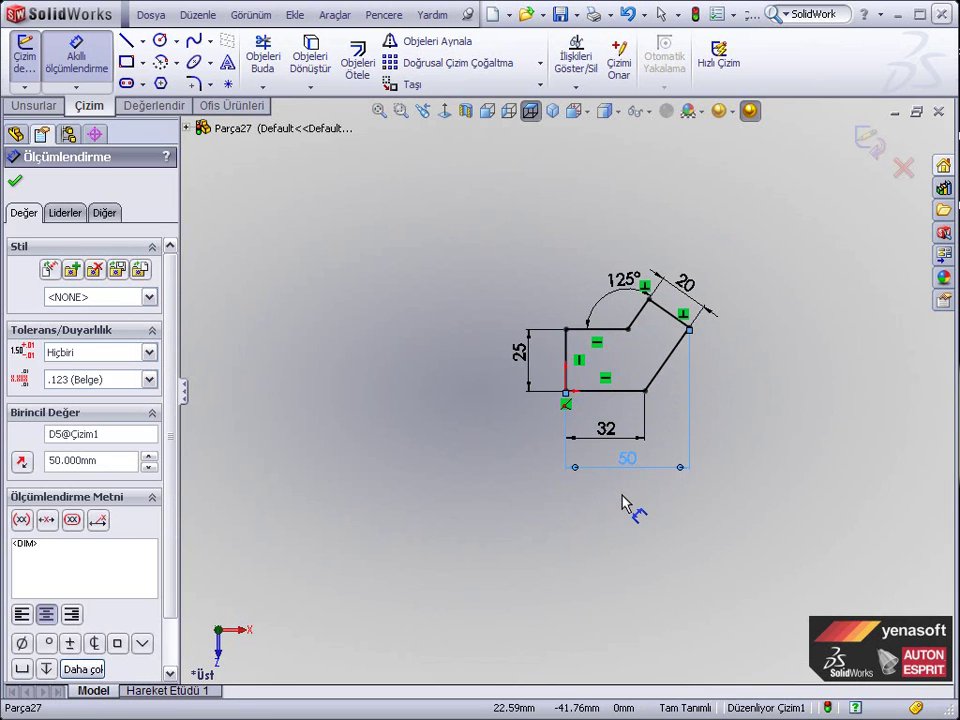
pyautogui.press('f')
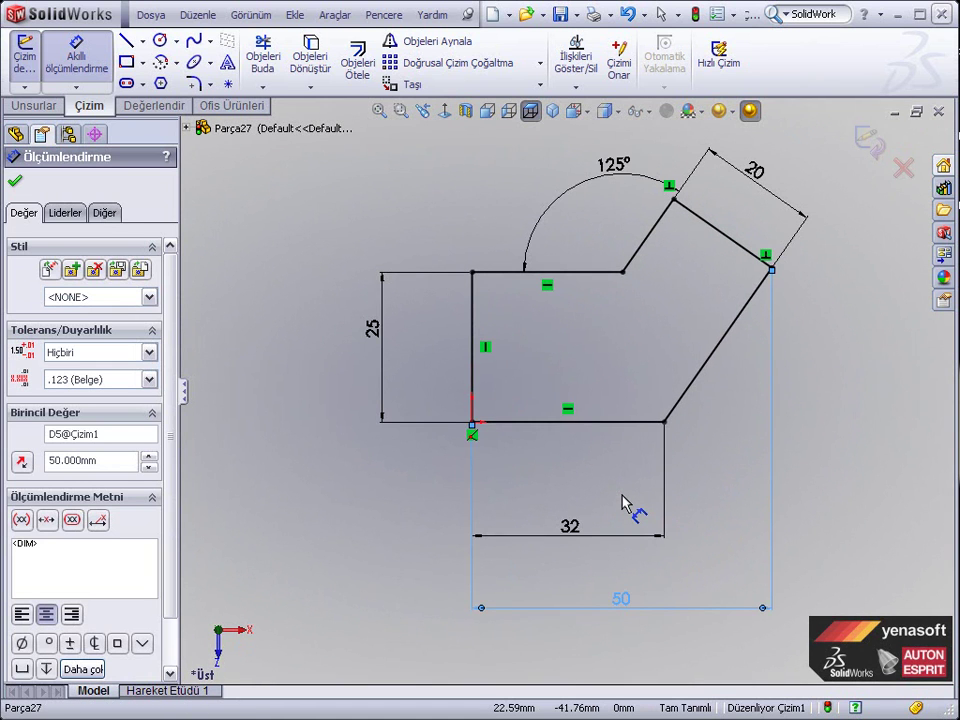
pyautogui.press('Escape')
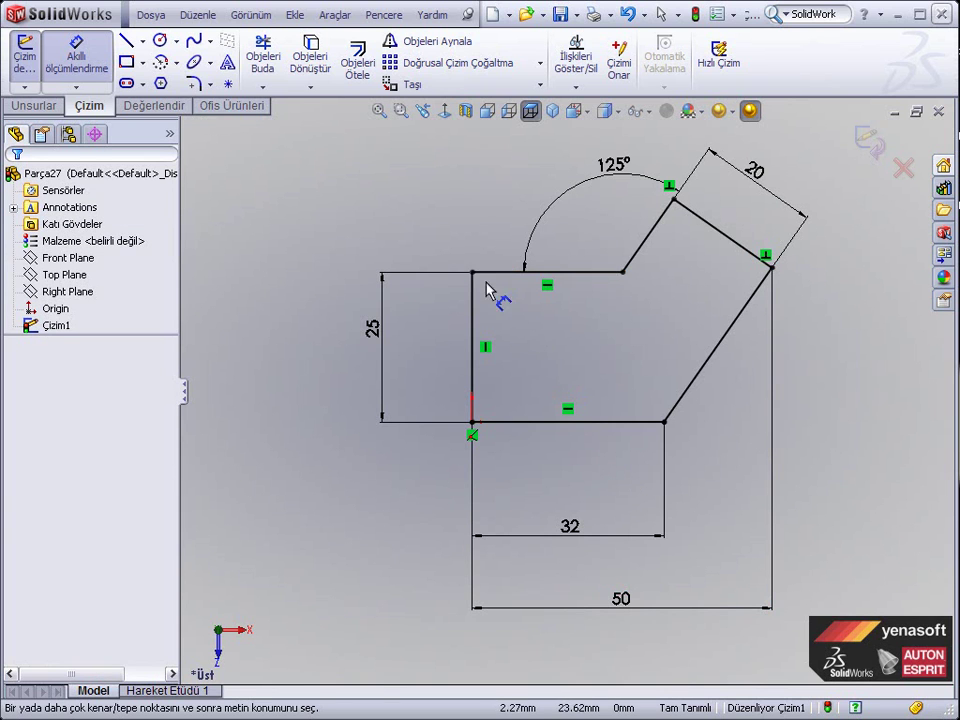
pyautogui.rightClick(527, 347)
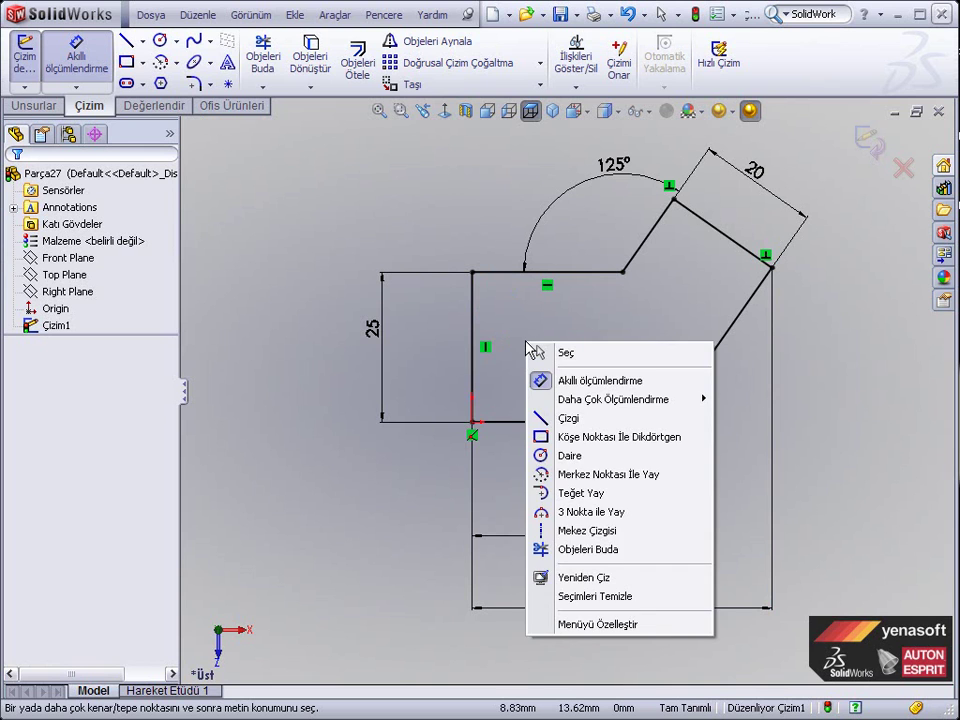
pyautogui.click(571, 386)
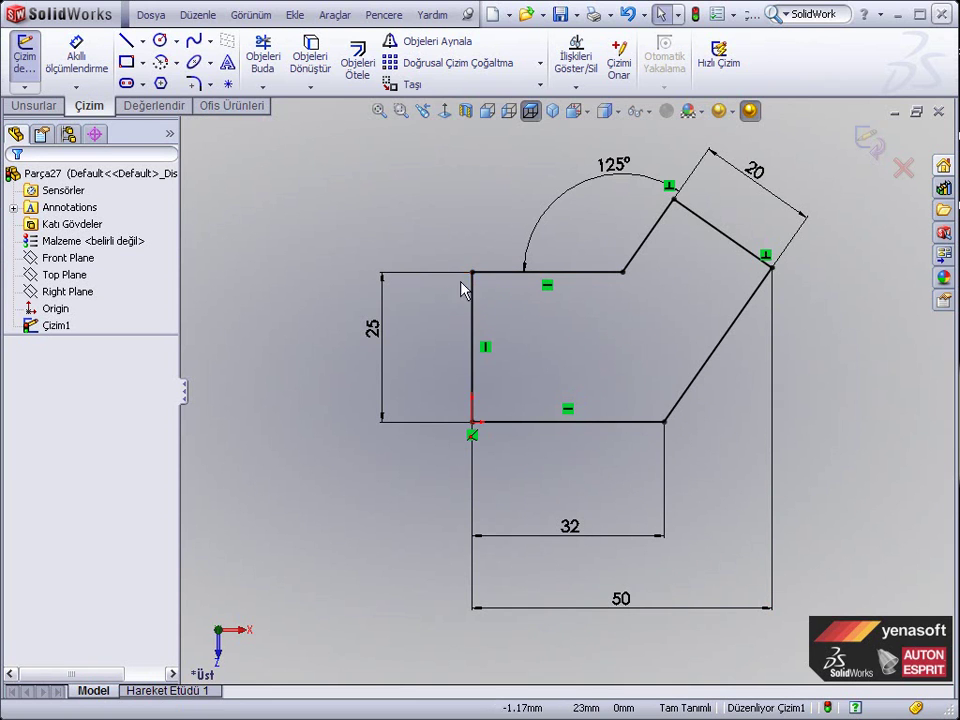
# Step: Apply 6 mm sketch fillets to the left corners and the box-selected right-hand corners
pyautogui.click(195, 85)
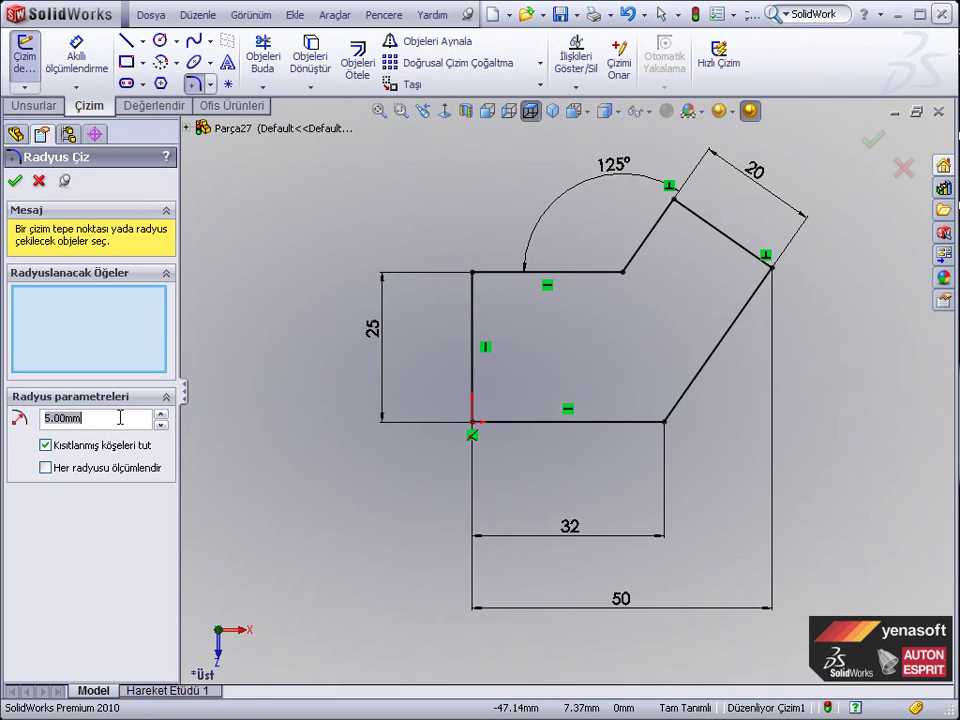
pyautogui.write('6')
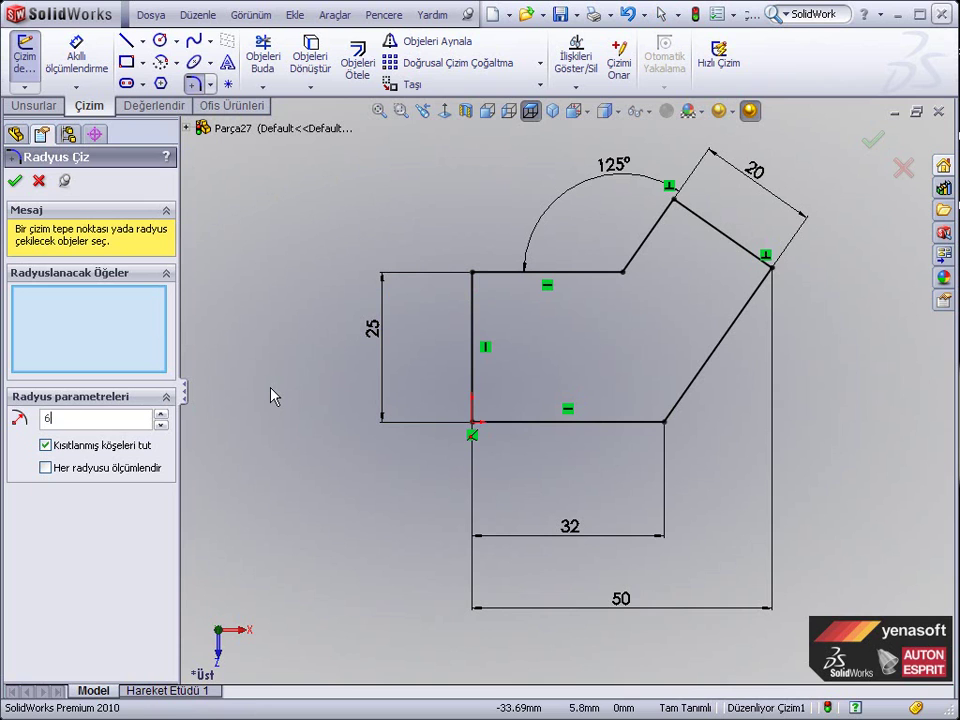
pyautogui.press('Return')
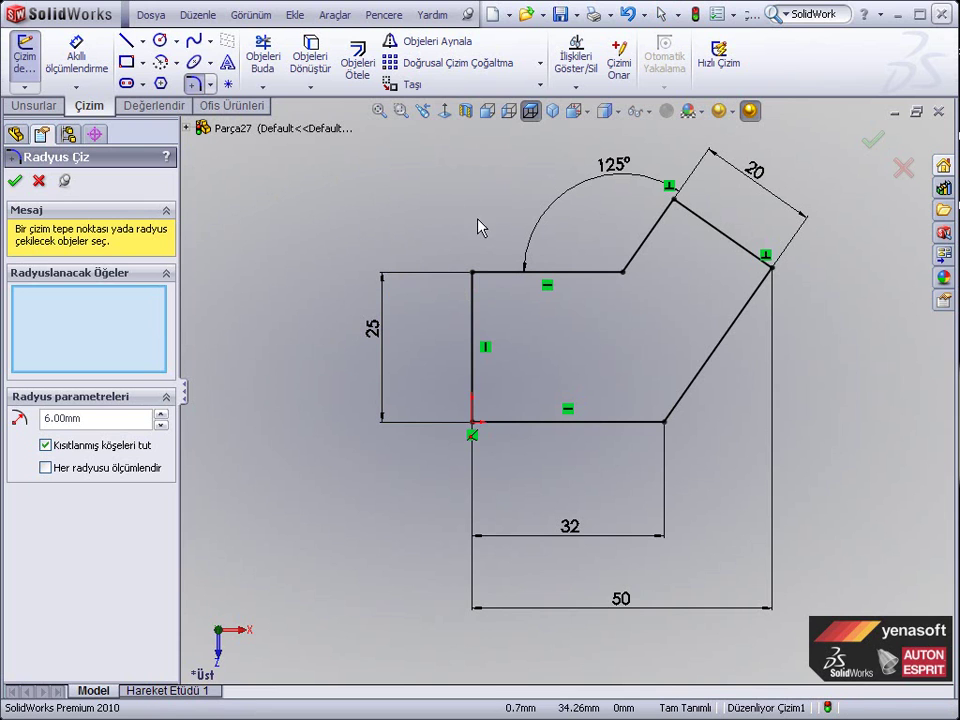
pyautogui.click(497, 279)
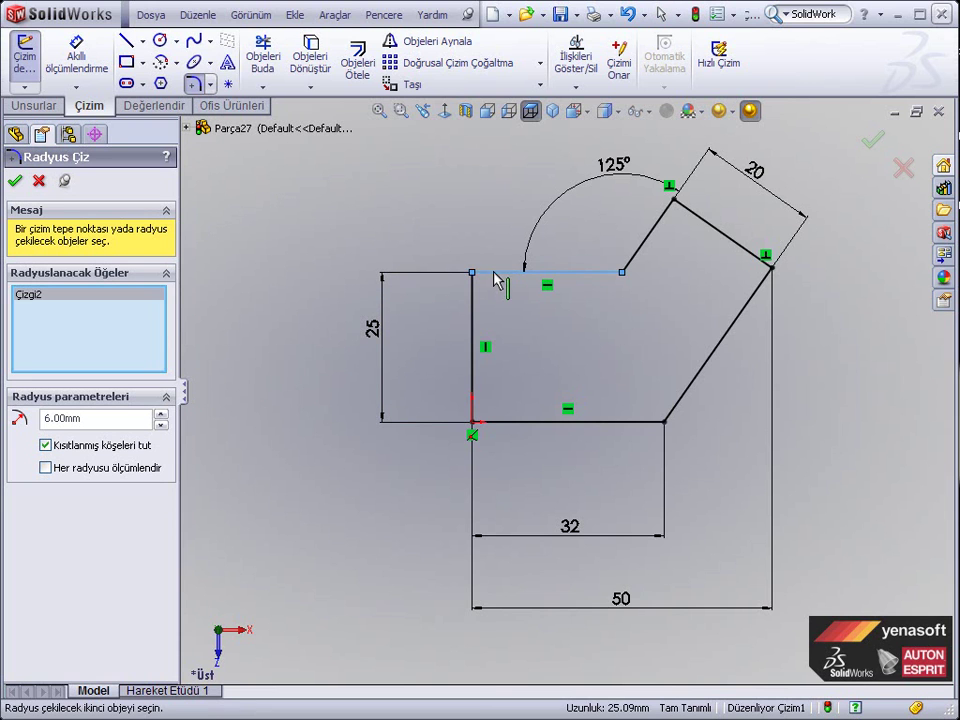
pyautogui.click(475, 335)
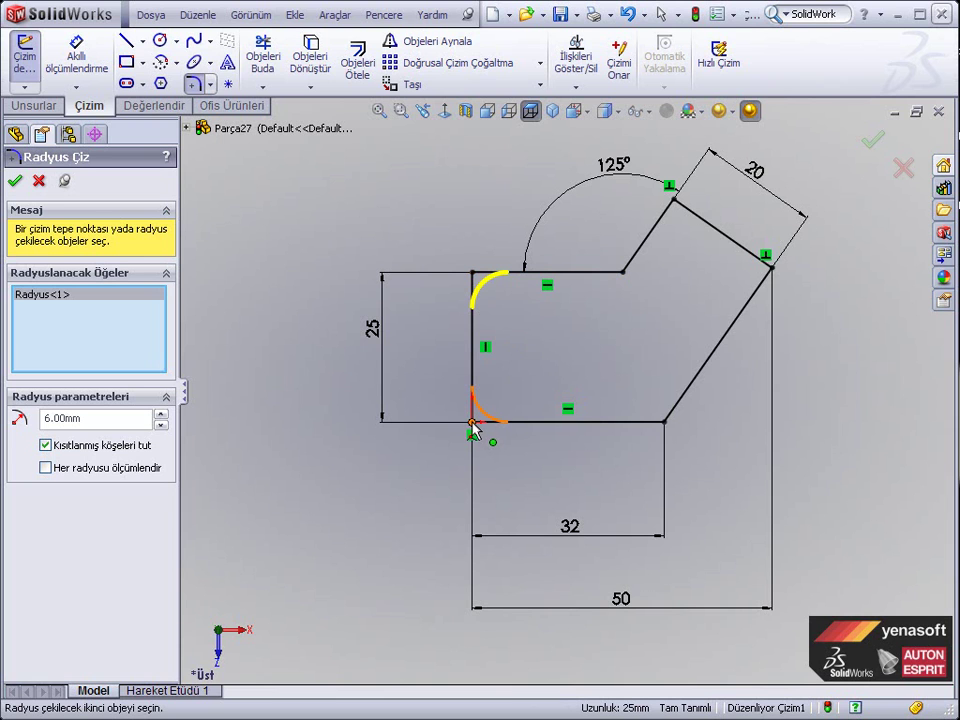
pyautogui.click(474, 428)
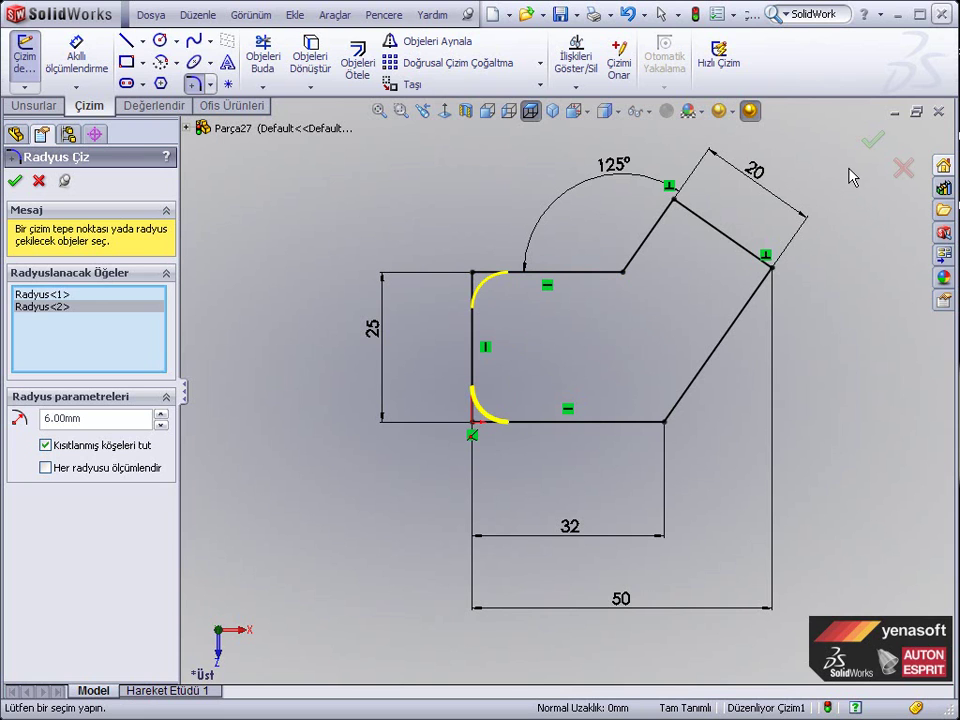
pyautogui.moveTo(849, 168)
pyautogui.mouseDown()
pyautogui.moveTo(736, 241)
pyautogui.moveTo(664, 321)
pyautogui.moveTo(609, 448)
pyautogui.moveTo(588, 472)
pyautogui.mouseUp()
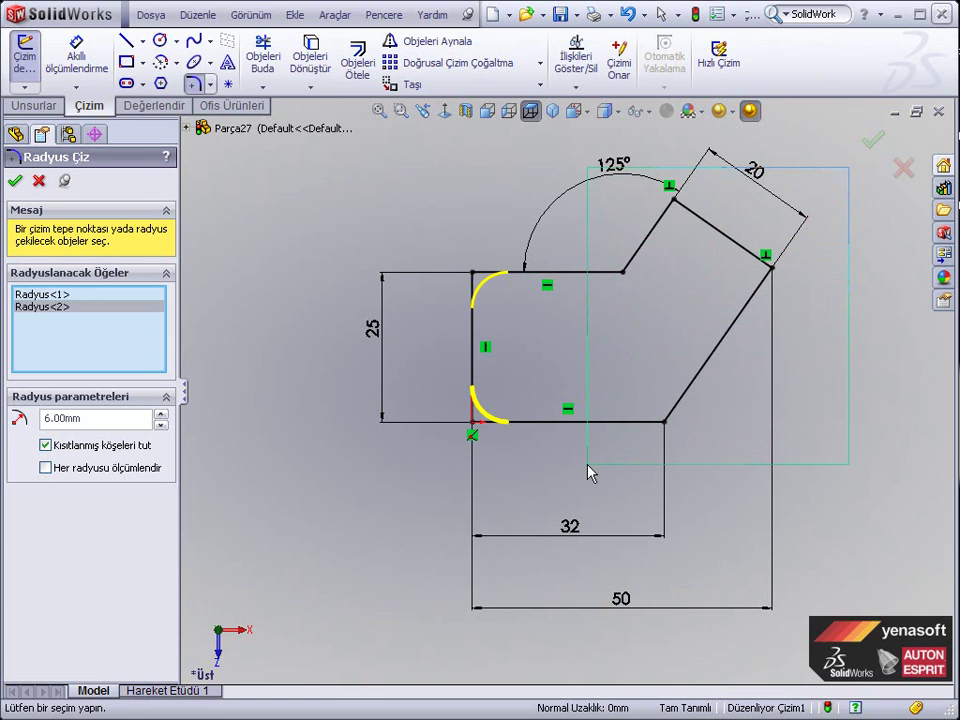
pyautogui.moveTo(588, 472); pyautogui.dragTo(588, 472)
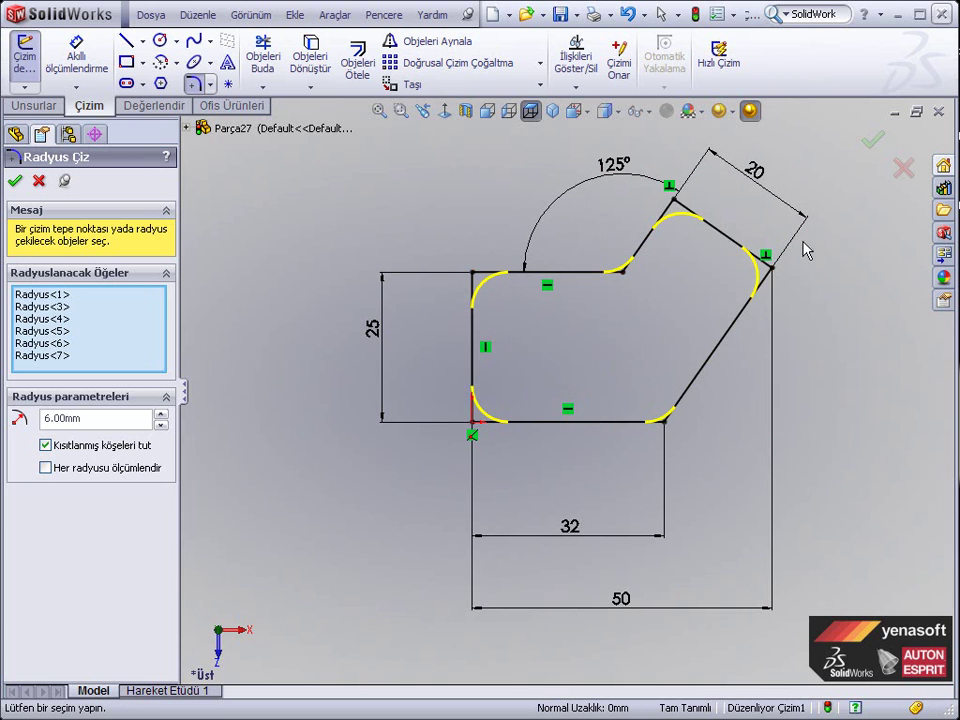
pyautogui.click(873, 146)
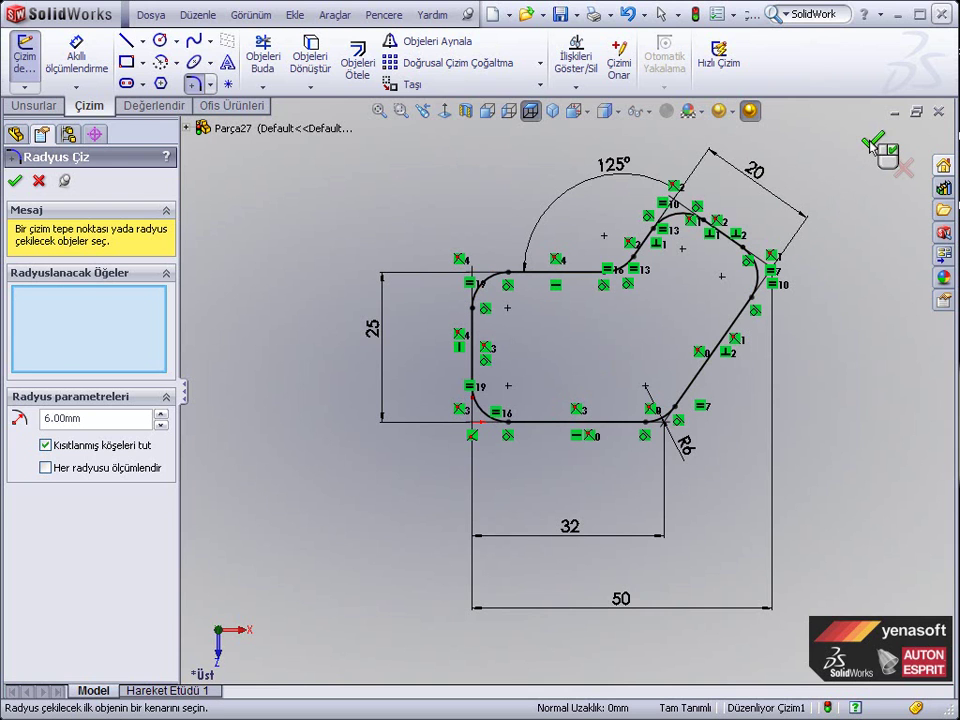
# Step: Close the Sketch Fillet panel and inspect the R6 filleted profile, then fit it in view
pyautogui.click(873, 146)
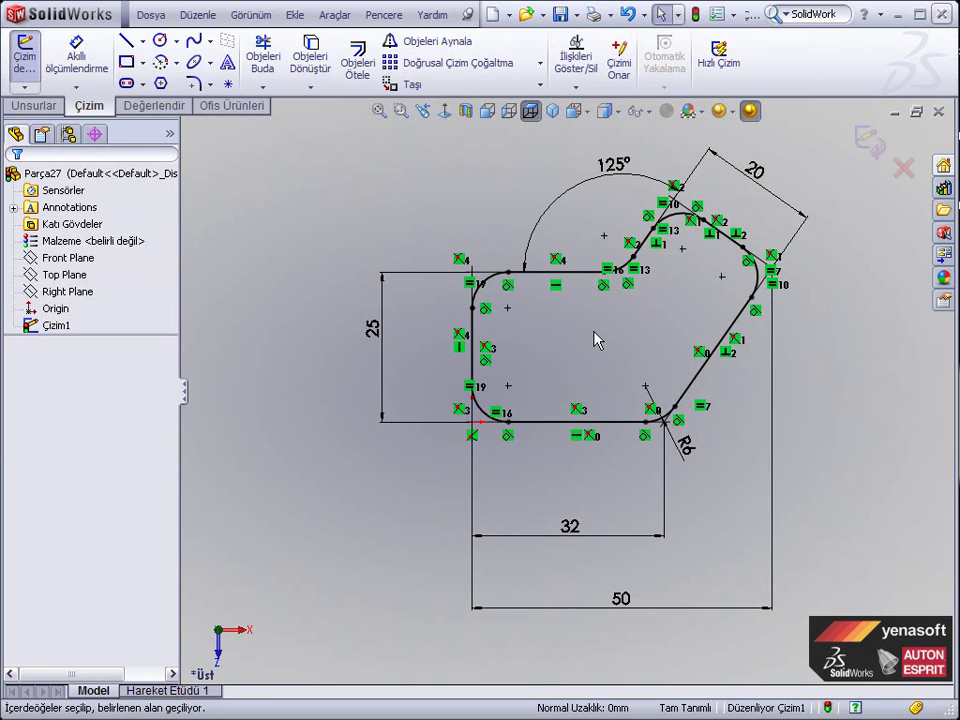
pyautogui.scroll(-1, 594, 340)
pyautogui.scroll(-1, 594, 340)
pyautogui.scroll(-1, 592, 339)
pyautogui.scroll(-1, 588, 337)
pyautogui.scroll(-1, 588, 337)
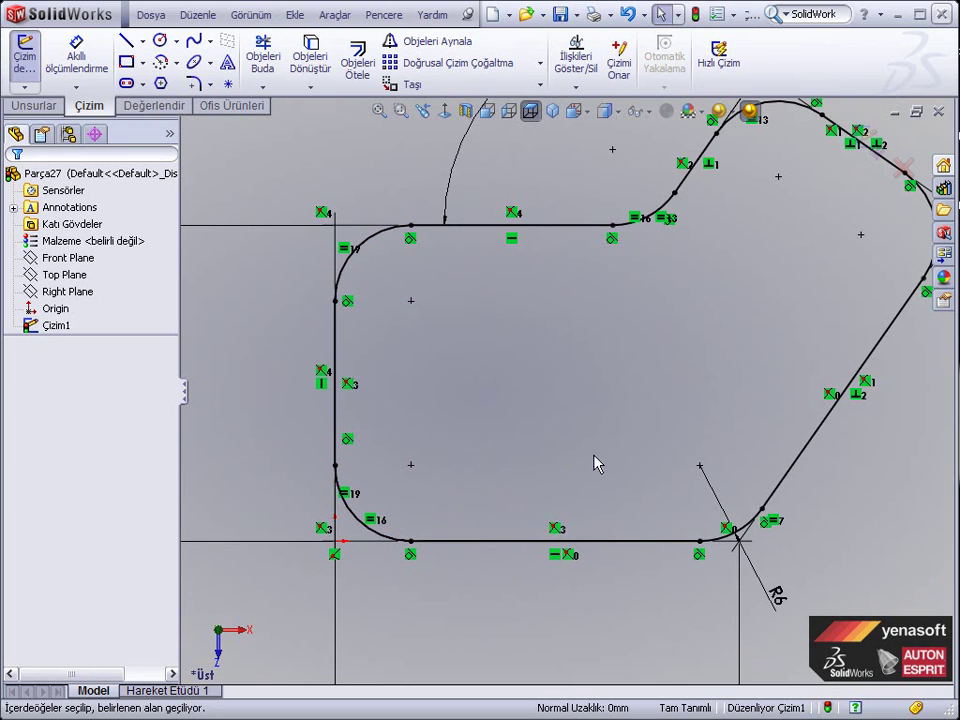
pyautogui.click(770, 497)
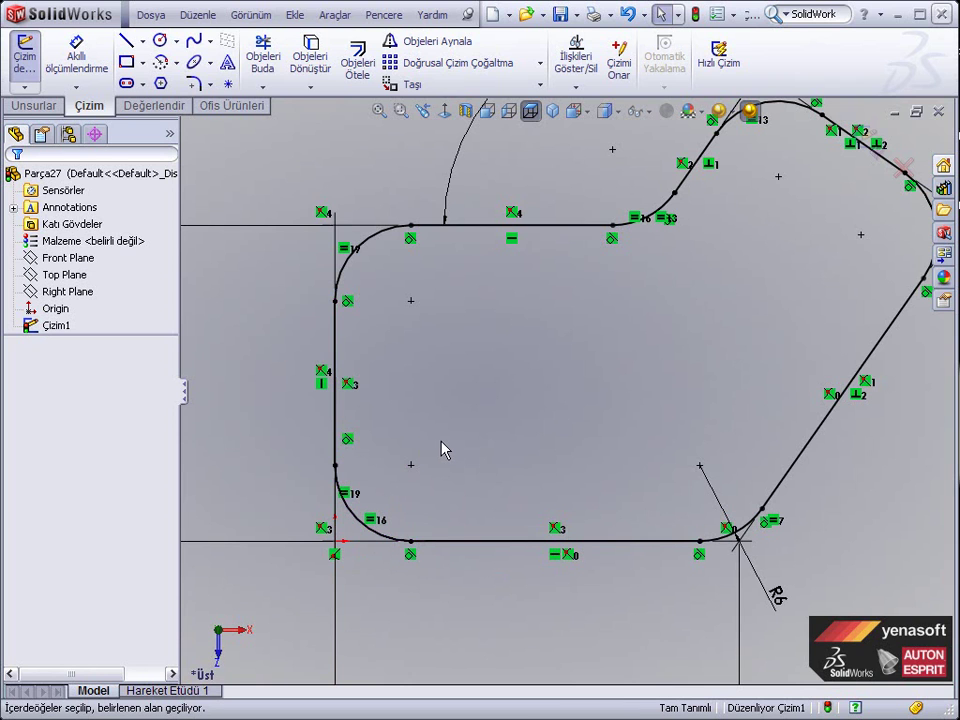
pyautogui.press('f')
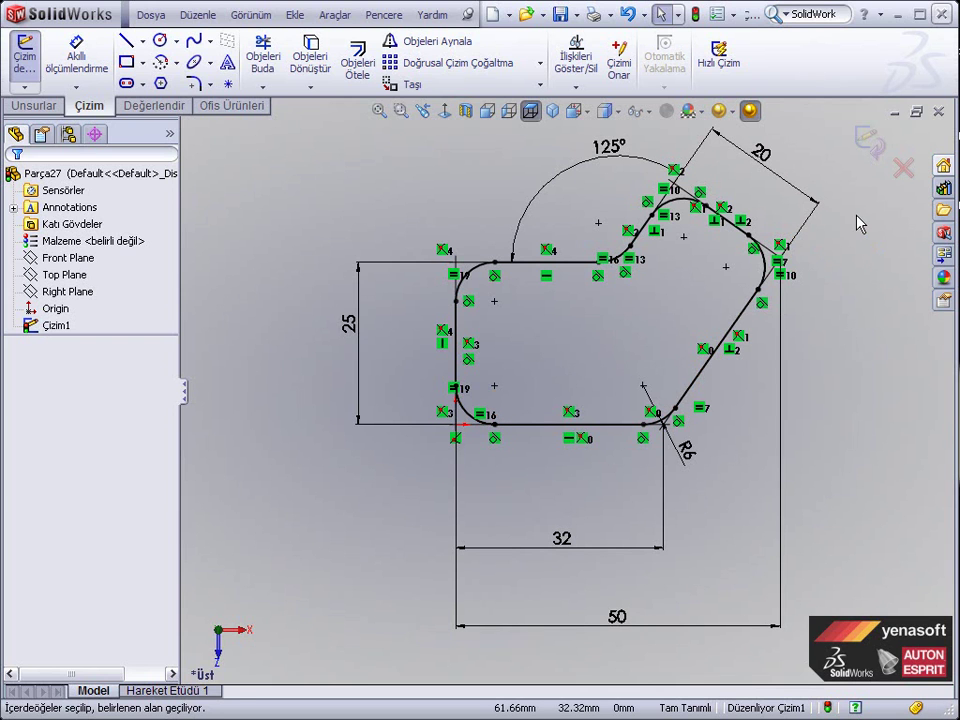
# Step: Exit sketch Çizim1 and start an Extruded Boss/Base on the filleted profile
pyautogui.click(868, 145)
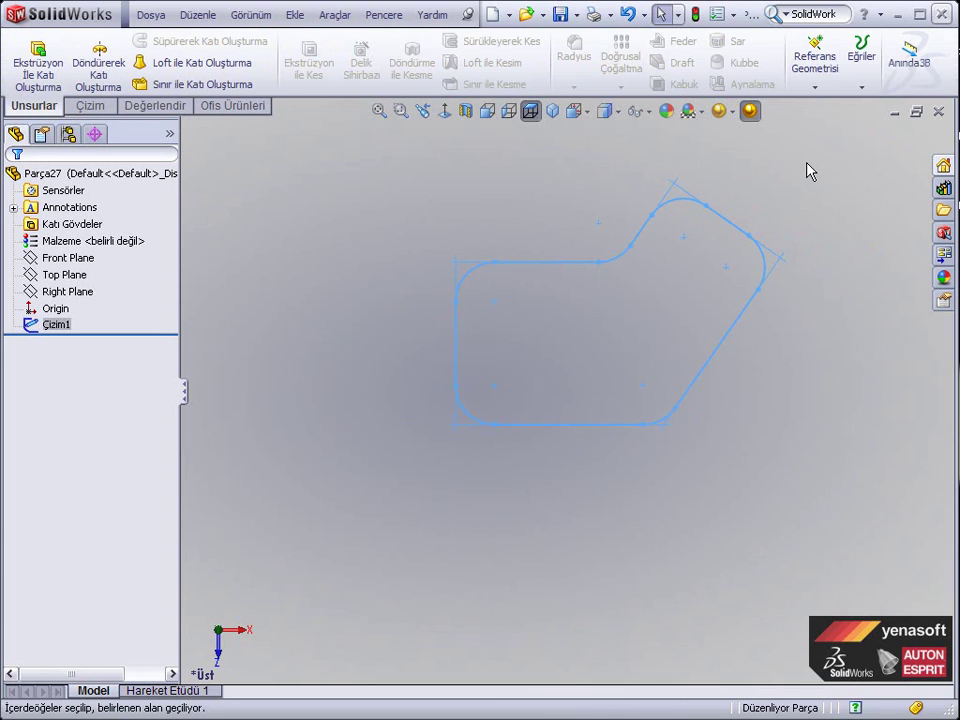
pyautogui.click(40, 86)
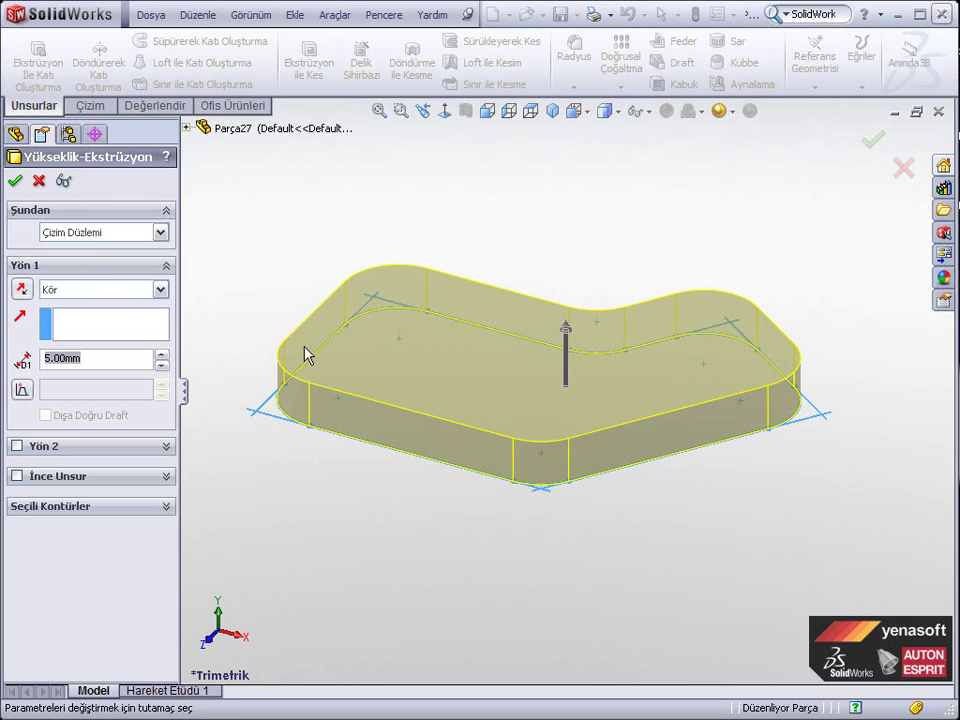
# Step: Extrude the profile to a 6 mm blind depth in the original direction and accept
pyautogui.click(22, 290)
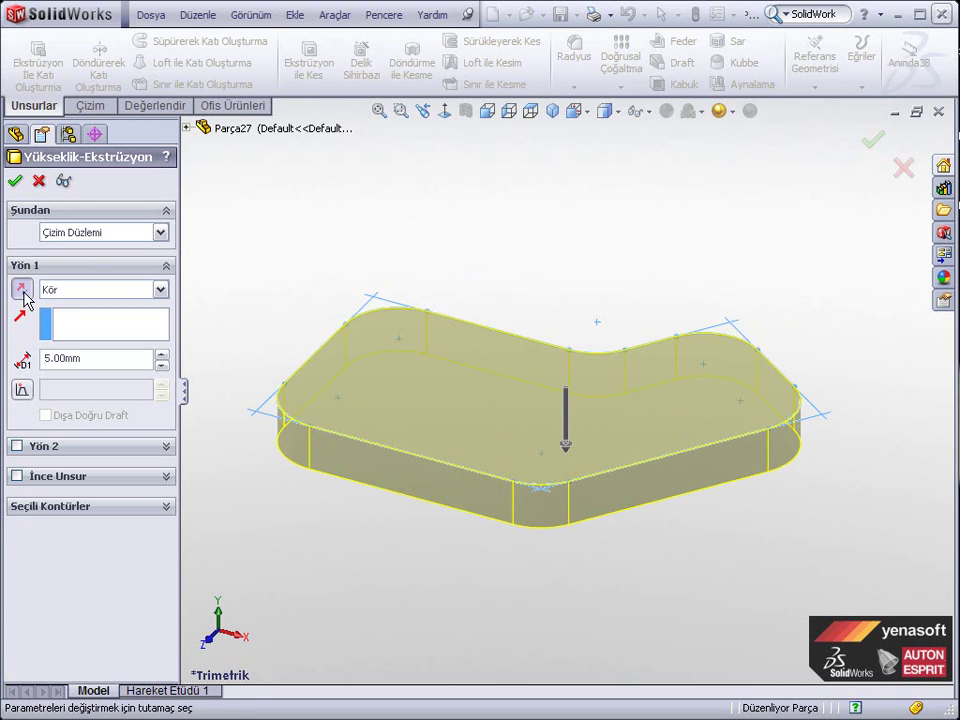
pyautogui.click(22, 290)
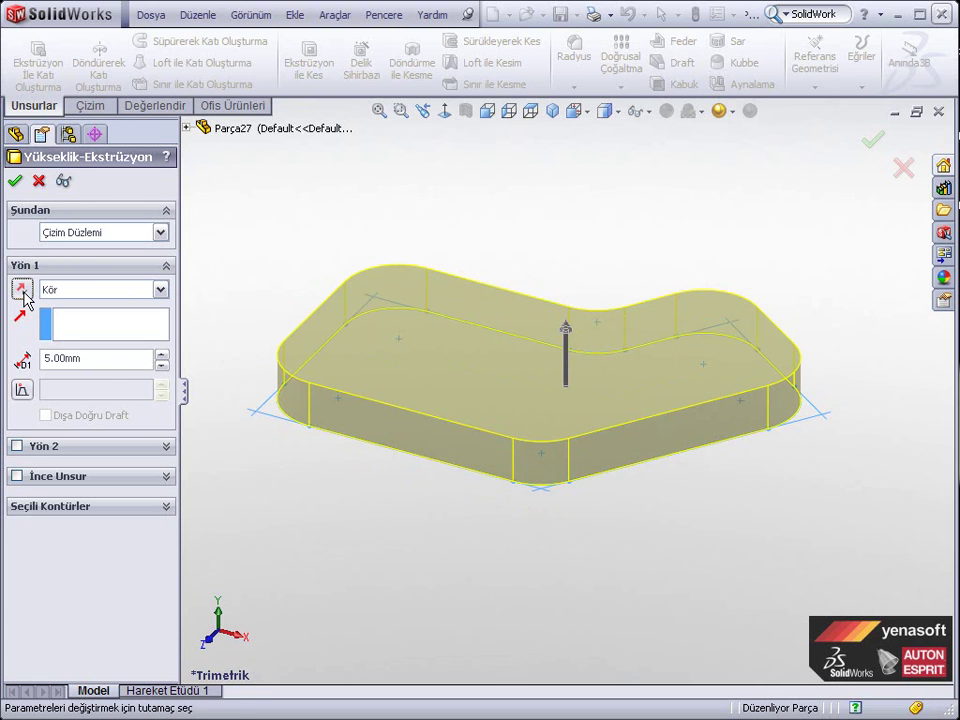
pyautogui.moveTo(111, 358); pyautogui.dragTo(47, 358)
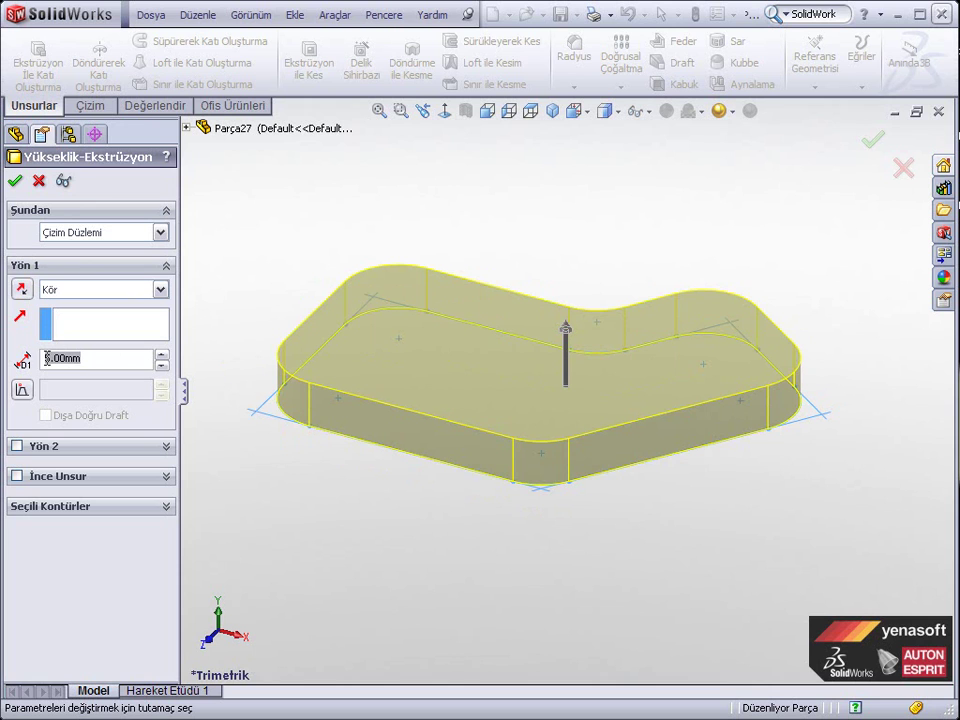
pyautogui.write('6')
pyautogui.press('Return')
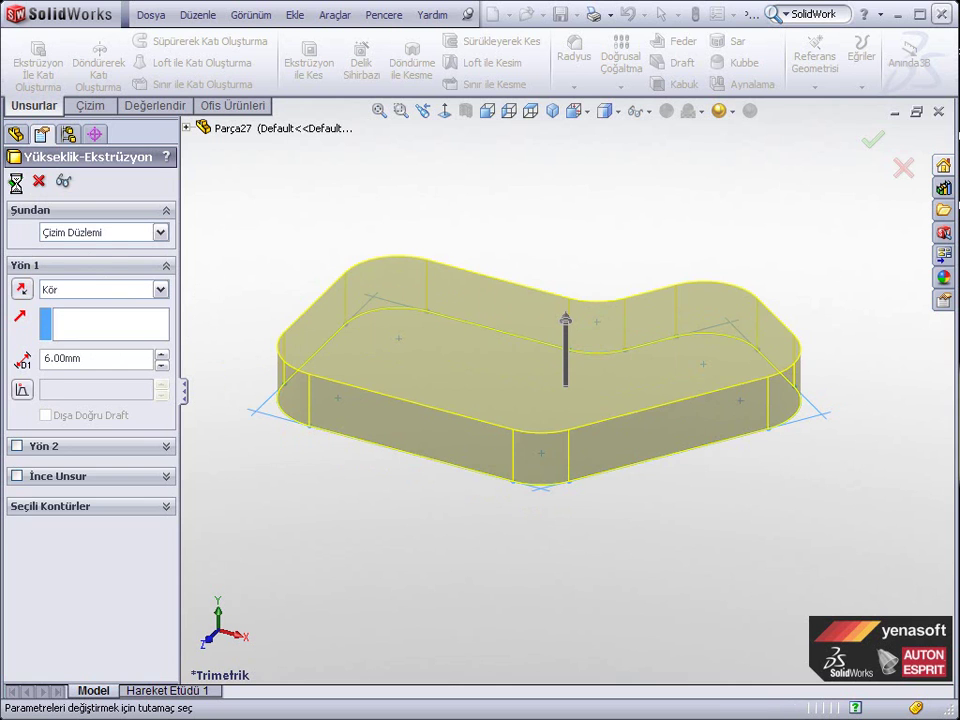
pyautogui.click(16, 182)
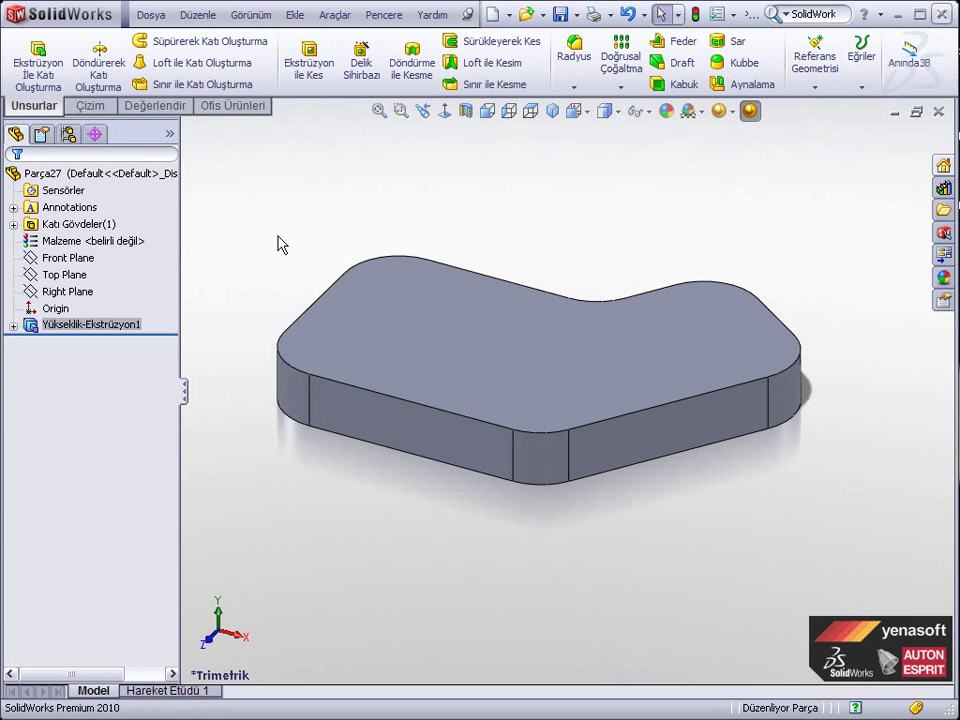